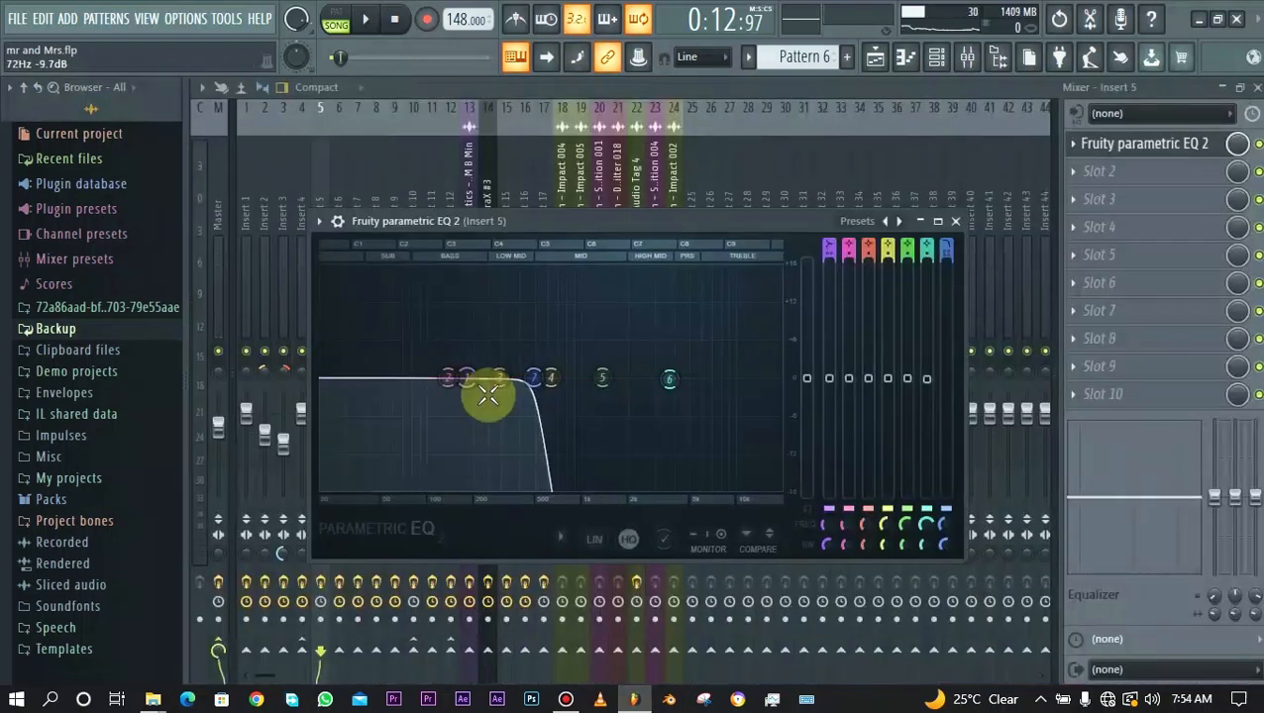
- Try cutting the low frequencies on Insert 5 by lowering band 1 of Fruity parametric EQ 2 while auditioning the song
left_click_drag(436, 426, 479, 437)
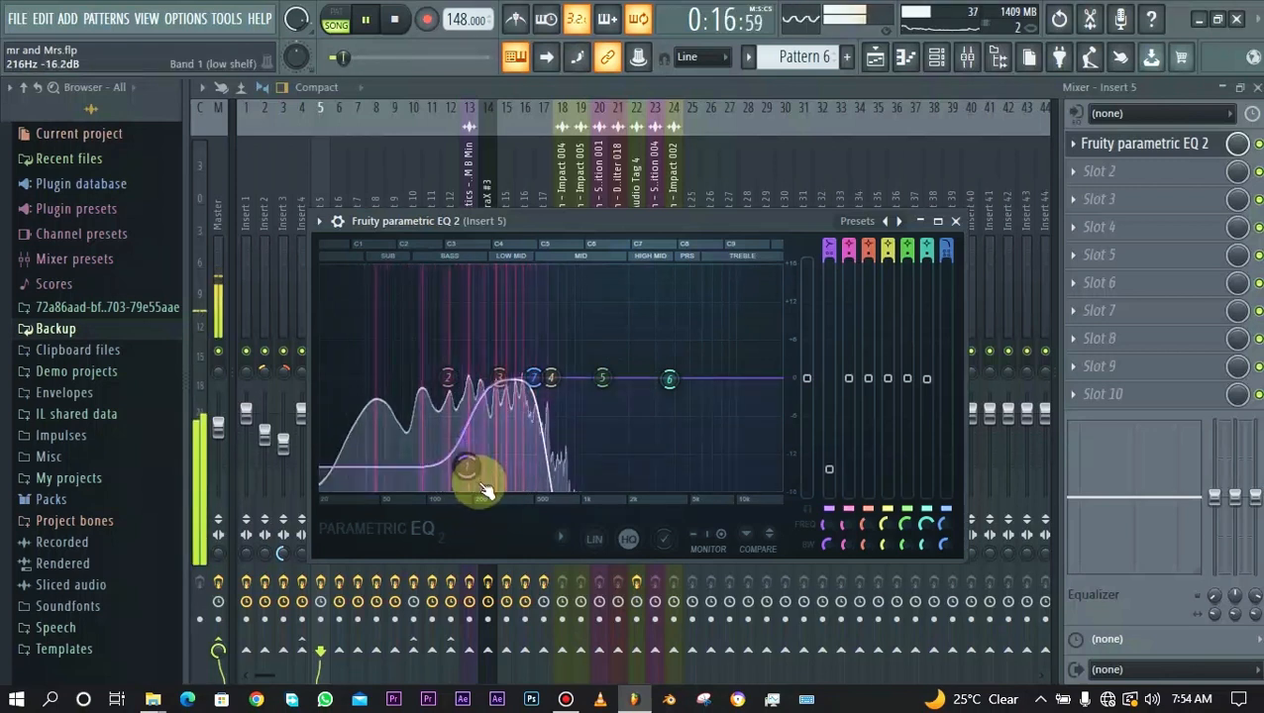
key("space")
key("space")
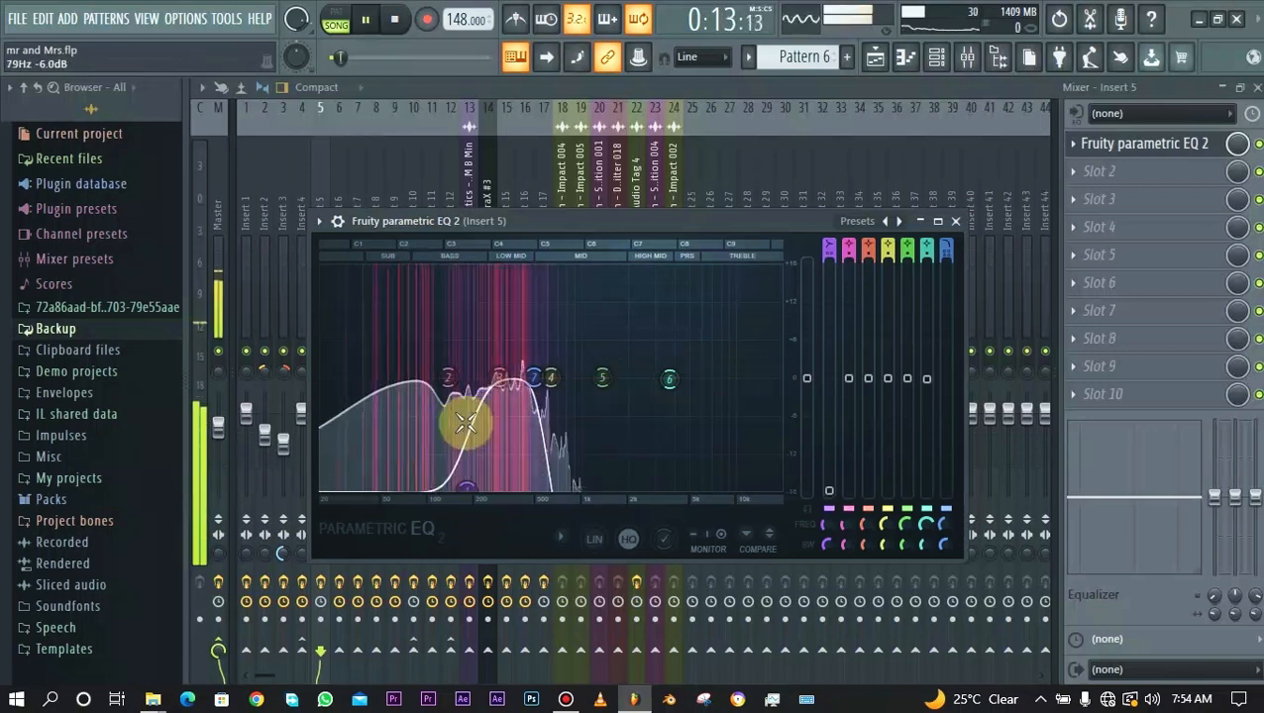
left_click_drag(468, 416, 484, 493)
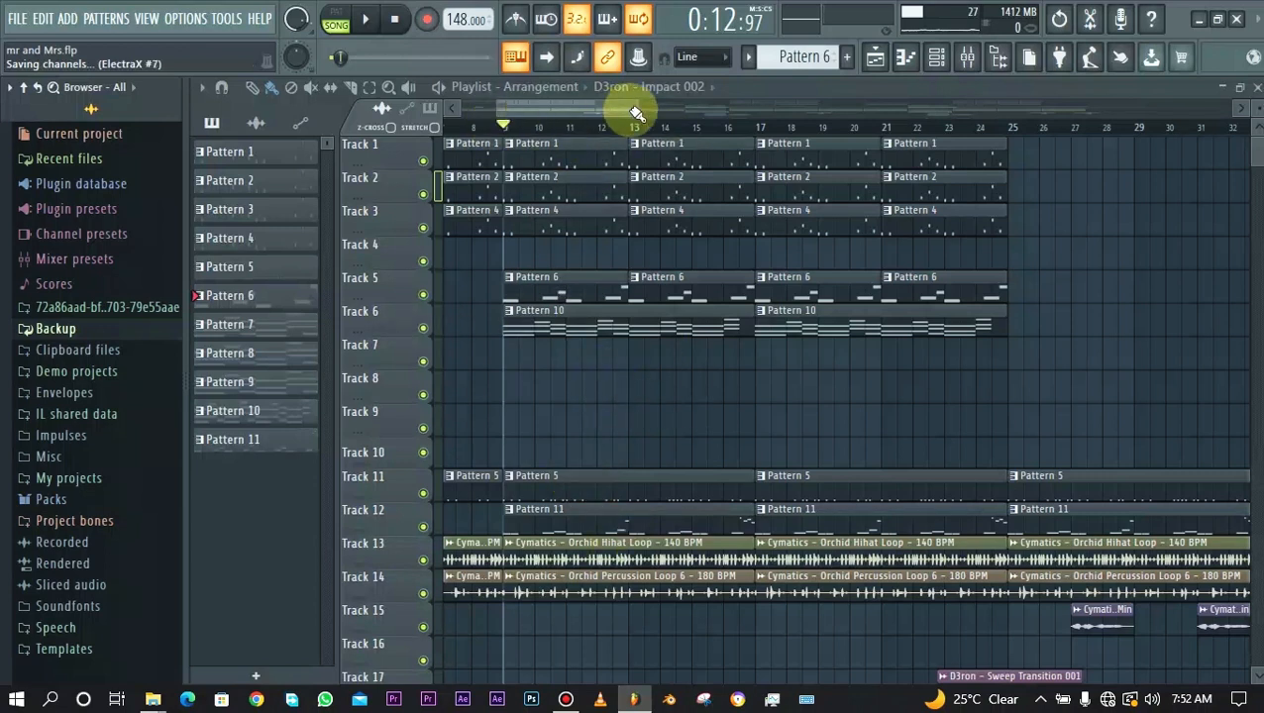
- Play the full arrangement from bar 9 and stop around bar 17
scroll(639, 106, "up", 2)
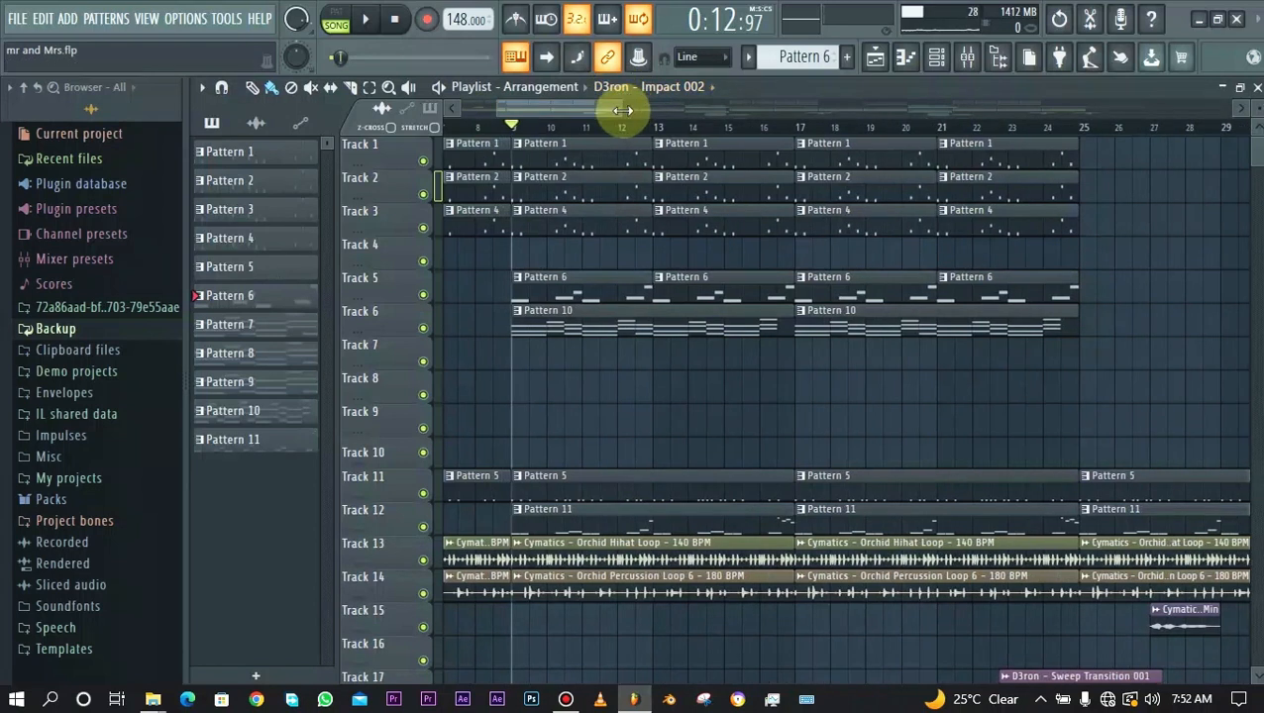
key("space")
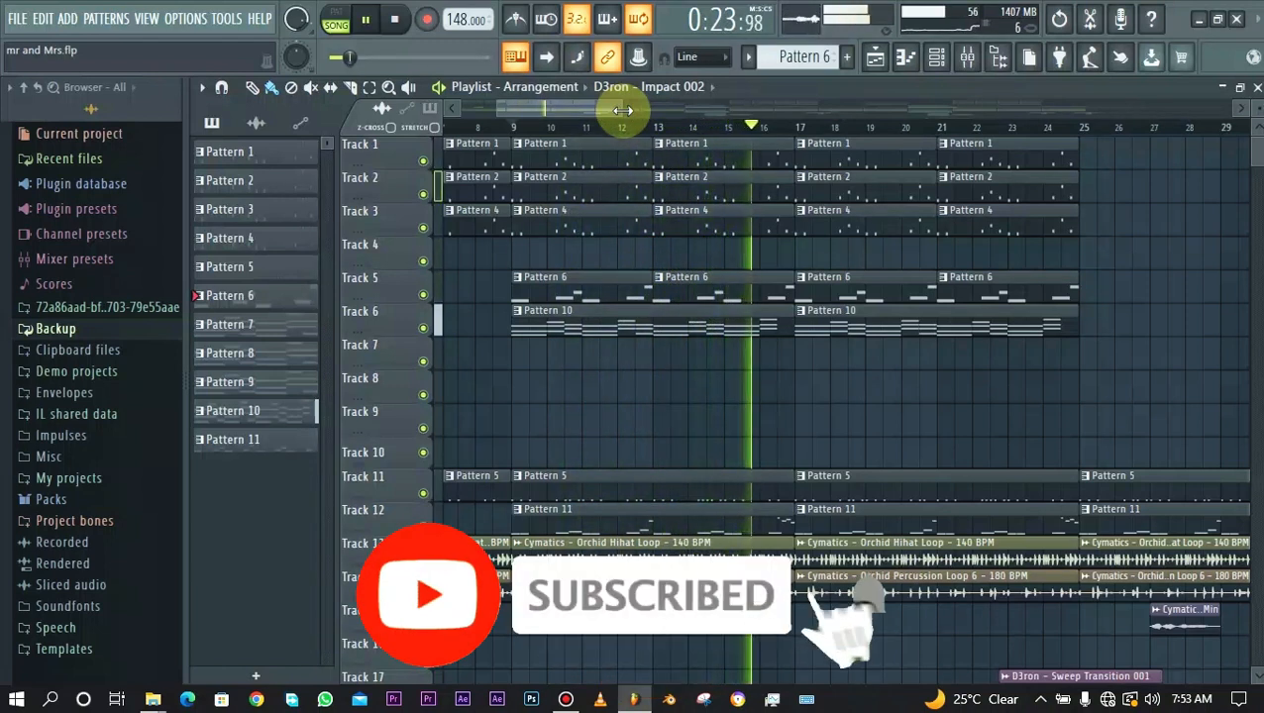
key("space")
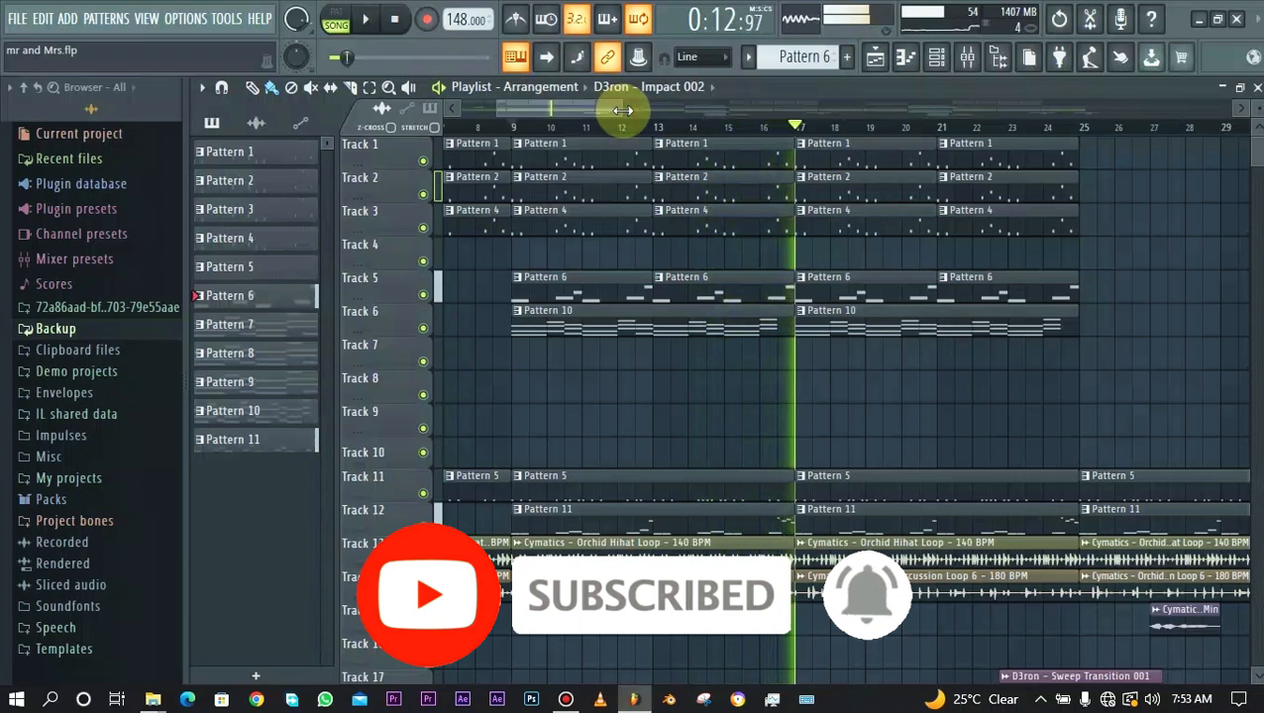
- Solo Track 5, enable Track 12 alongside it, and play the two tracks together
right_click(423, 294)
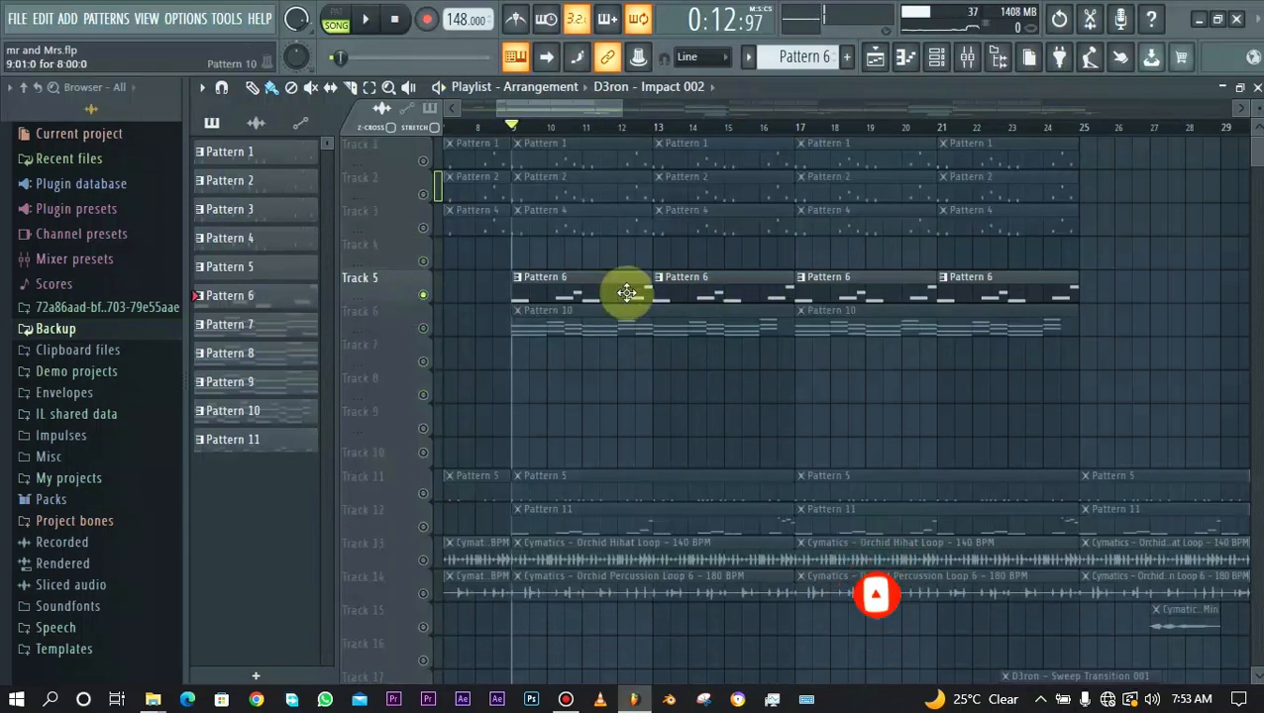
left_click(423, 526)
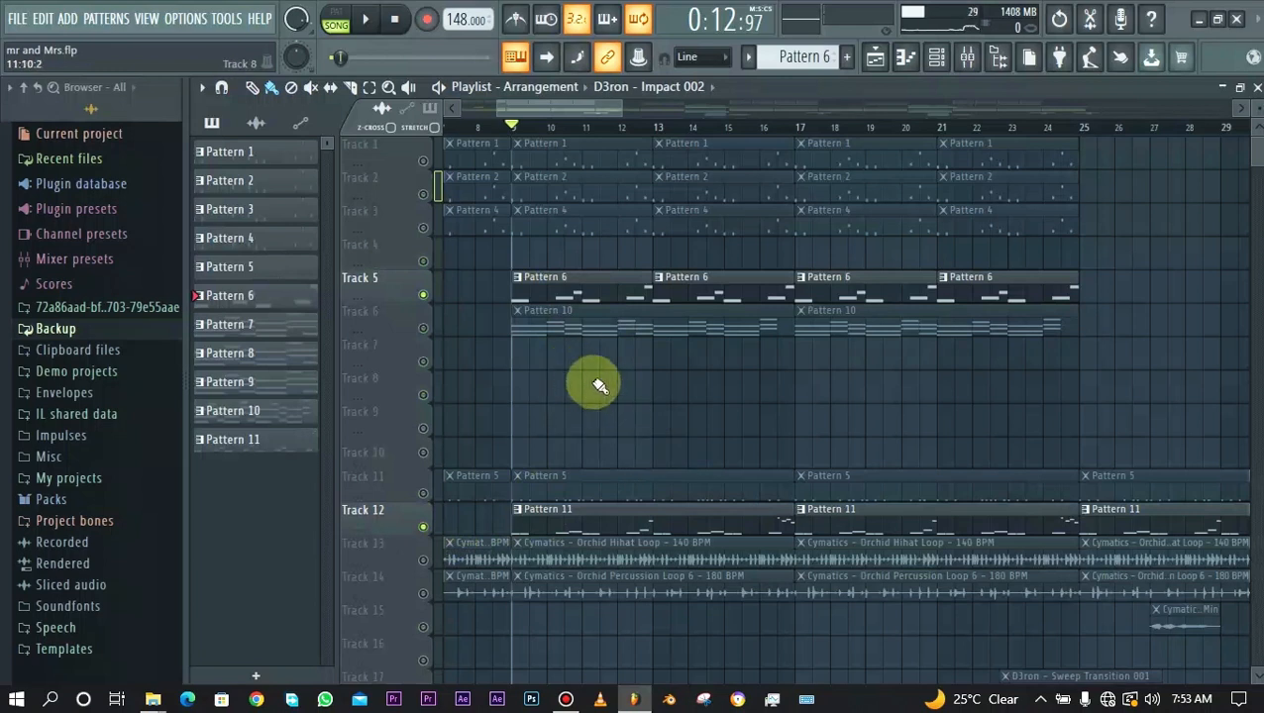
key("space")
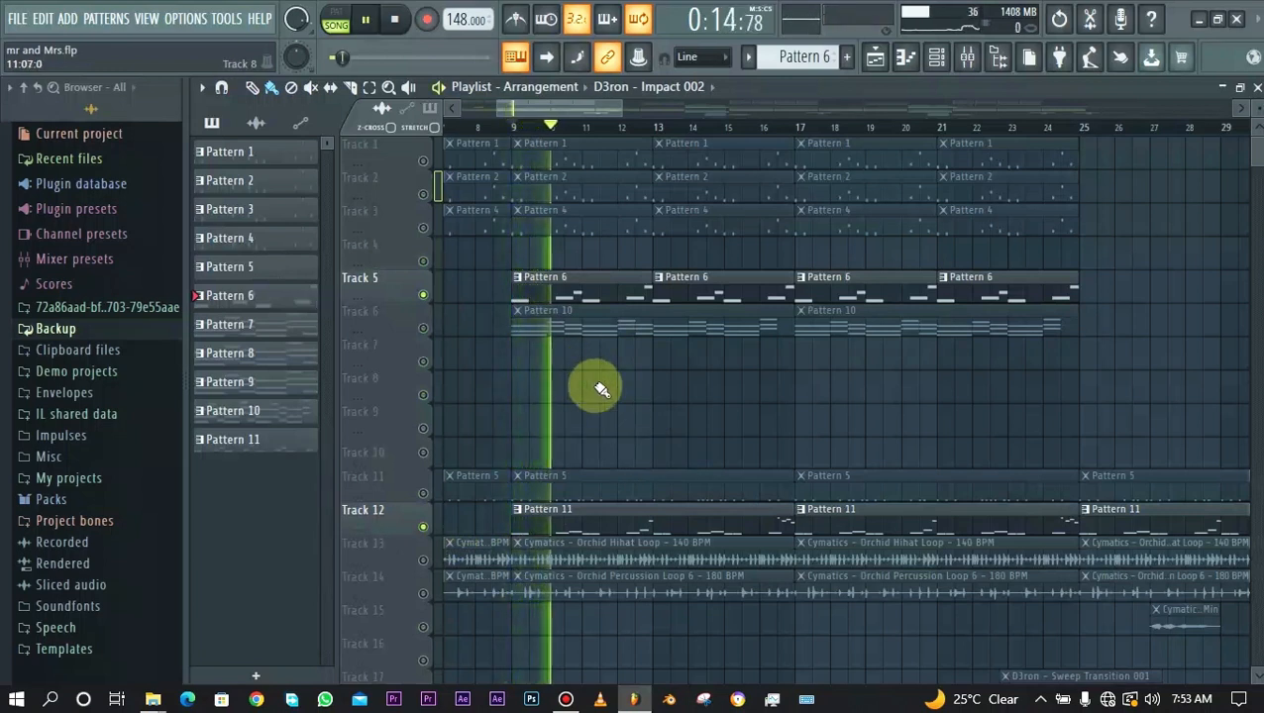
- Compare the two tracks during playback by muting Track 5, restoring it, and muting Track 12, and stop playback
left_click(424, 295)
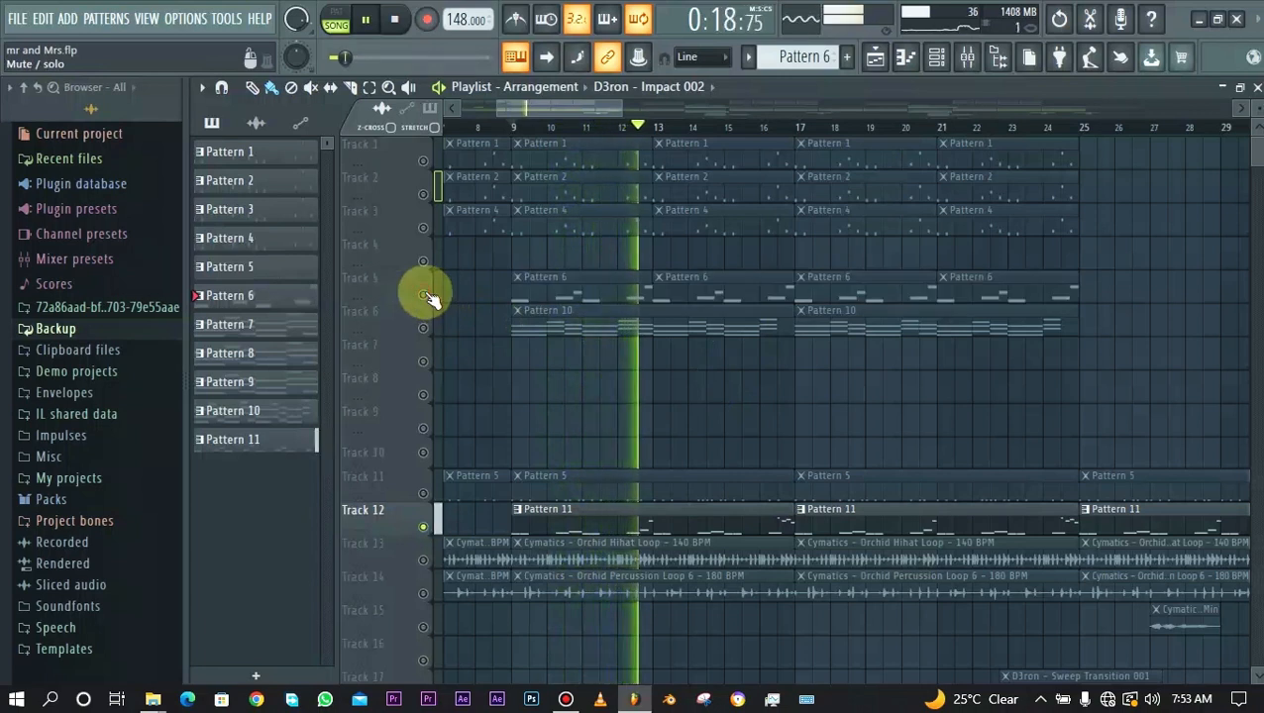
left_click(424, 295)
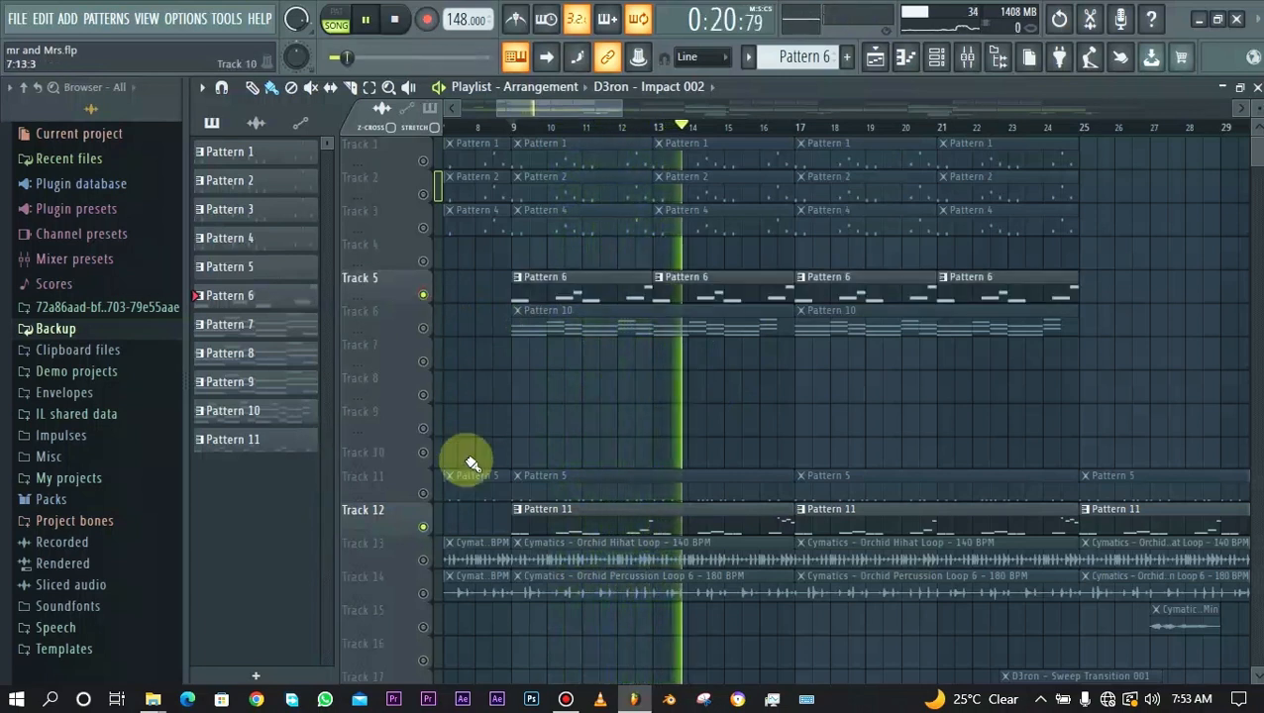
left_click(423, 526)
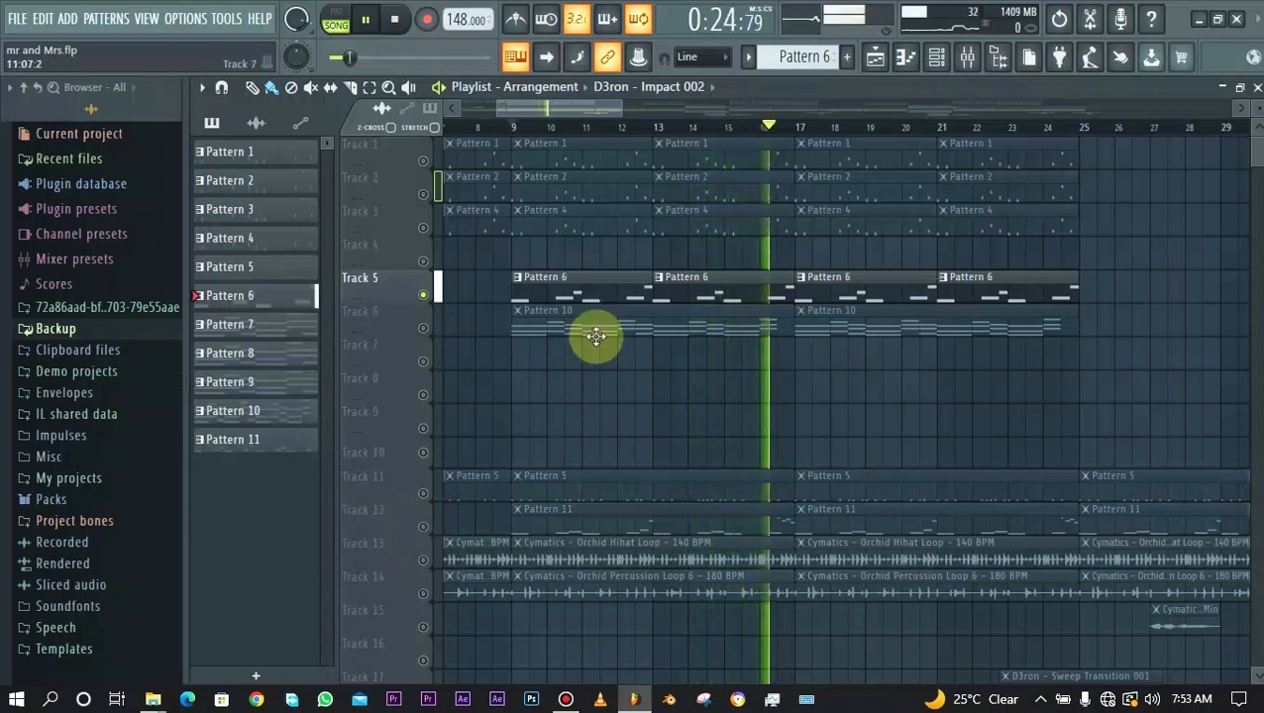
key("space")
- Compare the effect chains of Insert 5 and Insert 12 in the mixer, finishing with Insert 5 selected
key("F9")
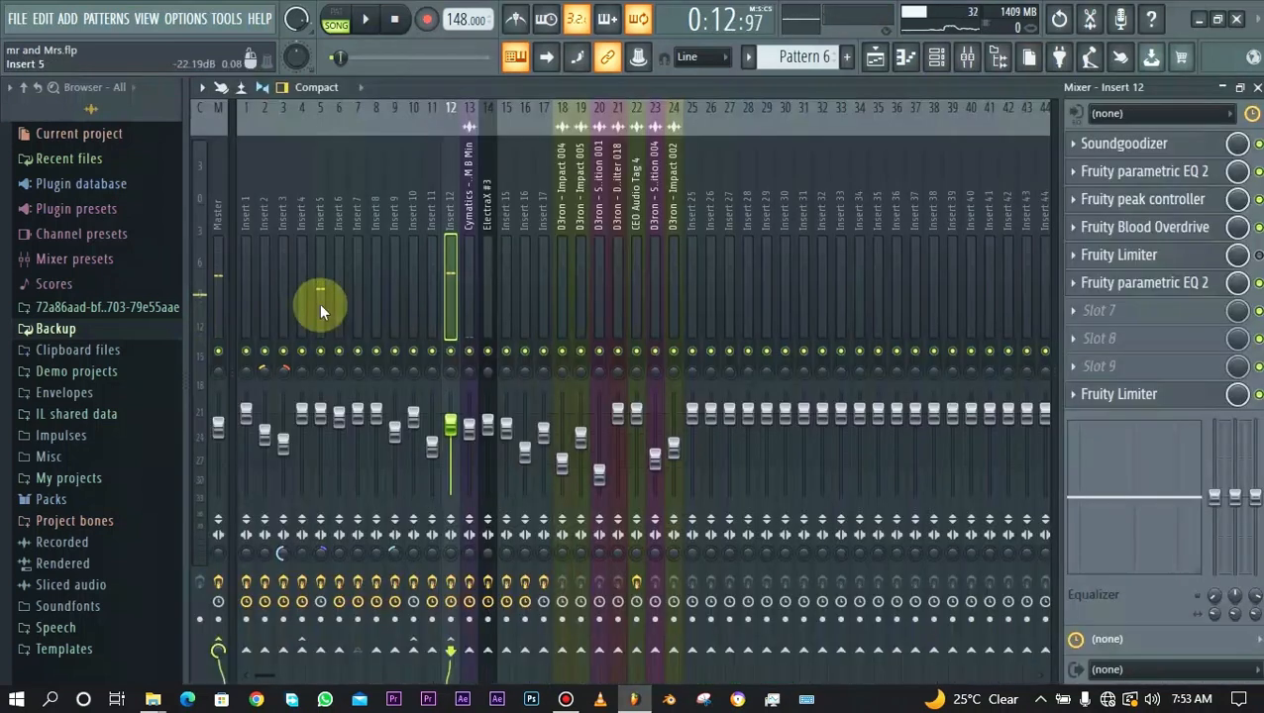
left_click(318, 305)
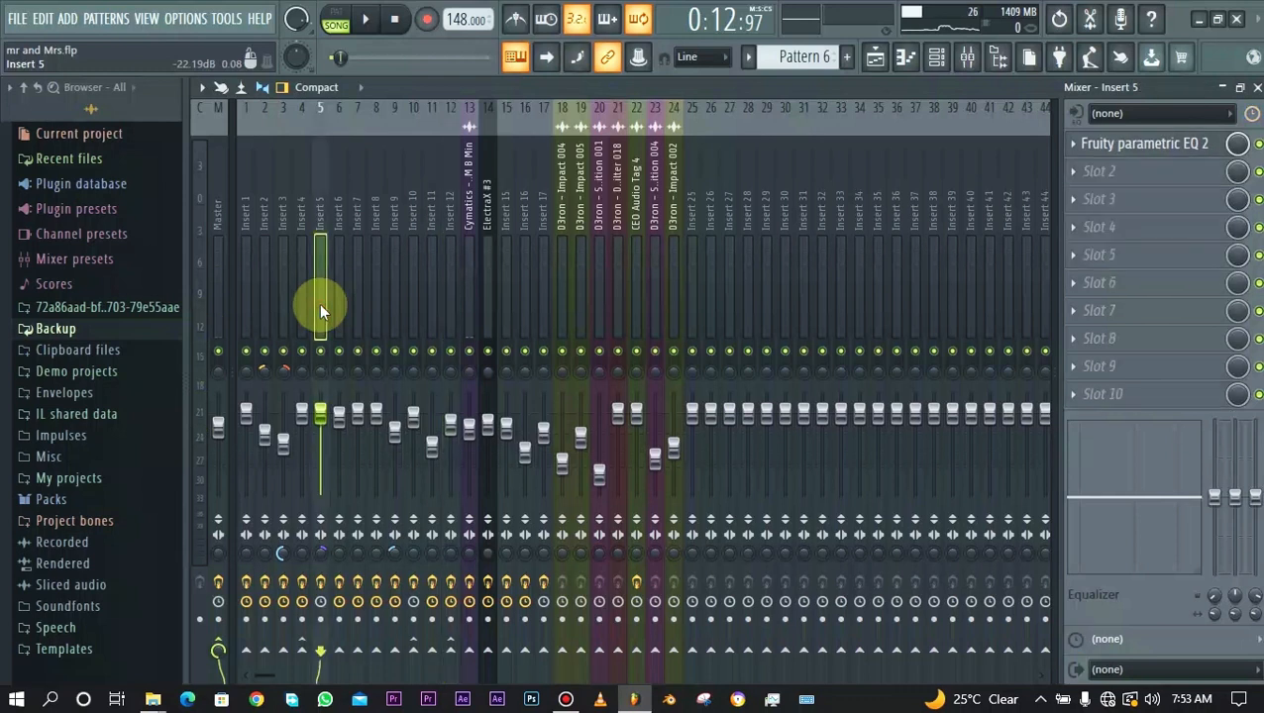
left_click(441, 291)
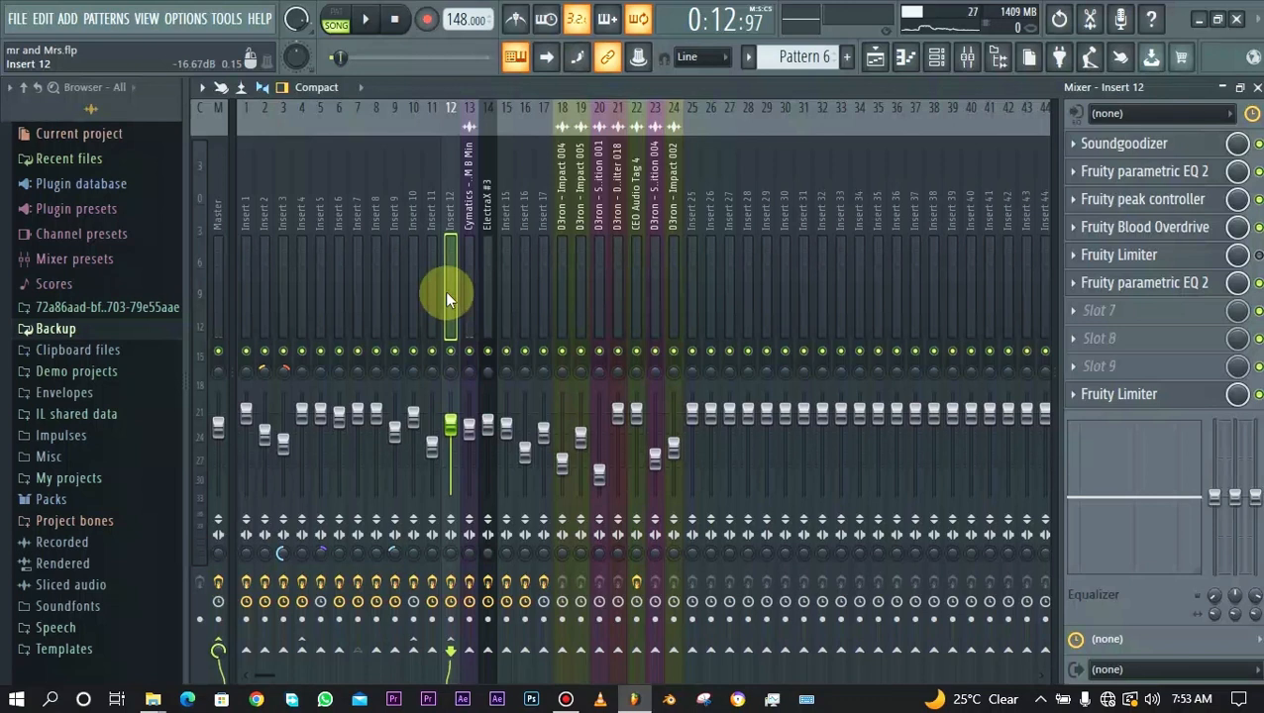
left_click(322, 278)
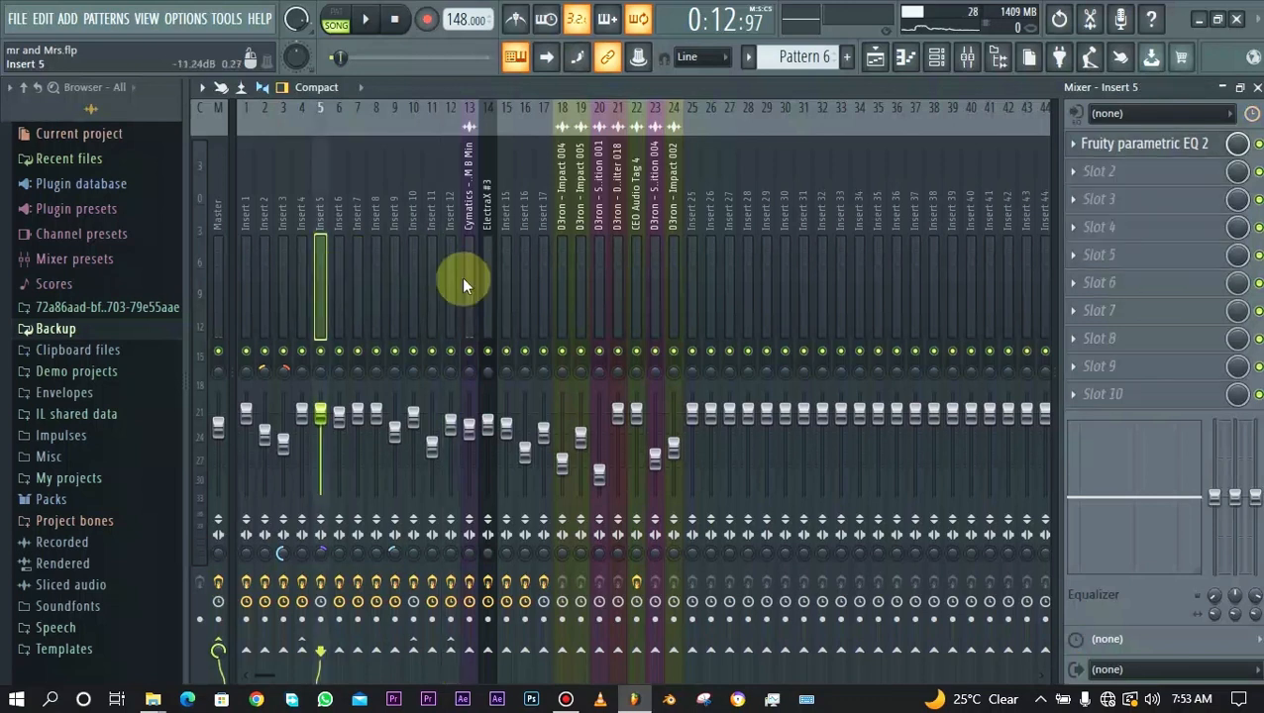
- Examine the spectrum in Insert 5's Fruity parametric EQ 2 during playback, and close the plugin
left_click(1157, 143)
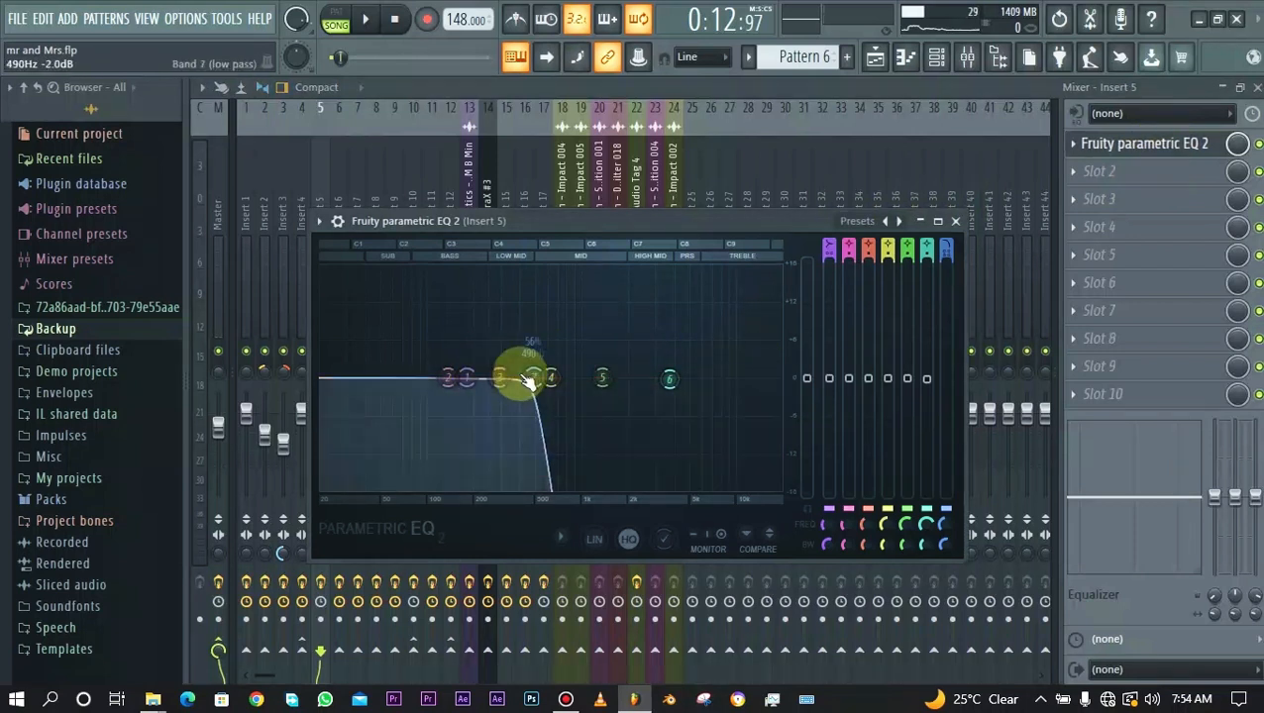
key("space")
key("space")
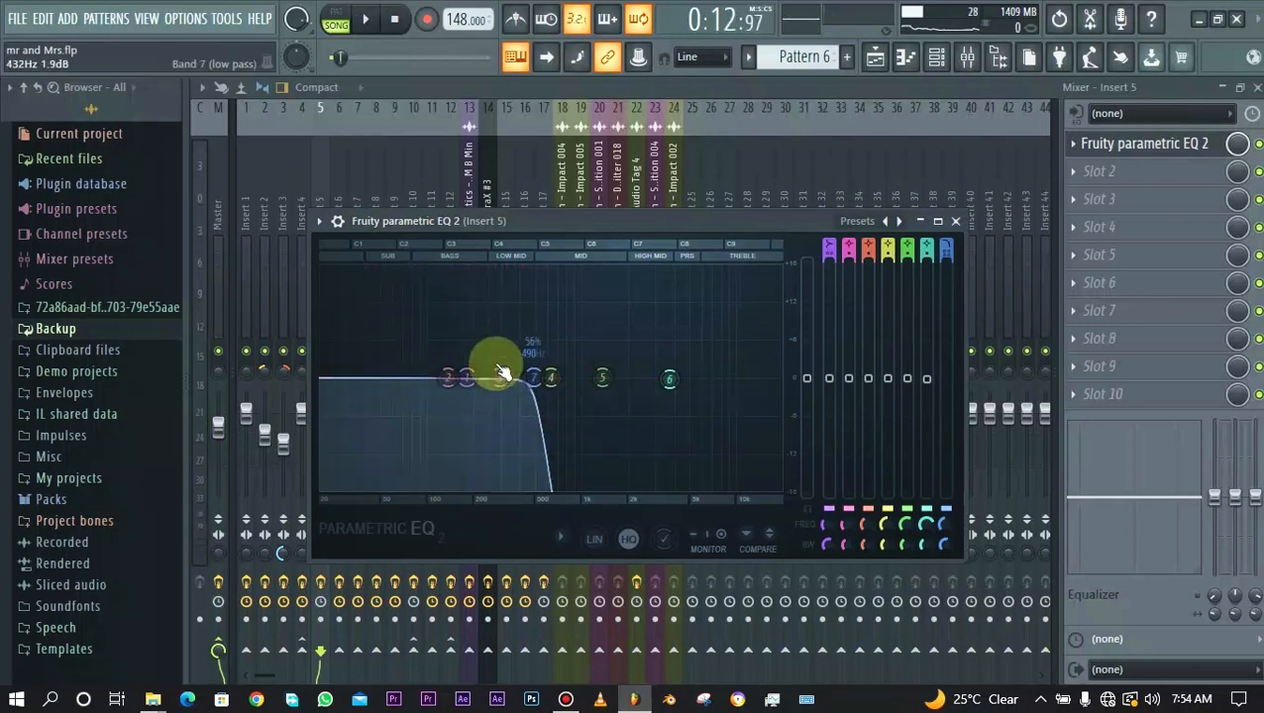
key("space")
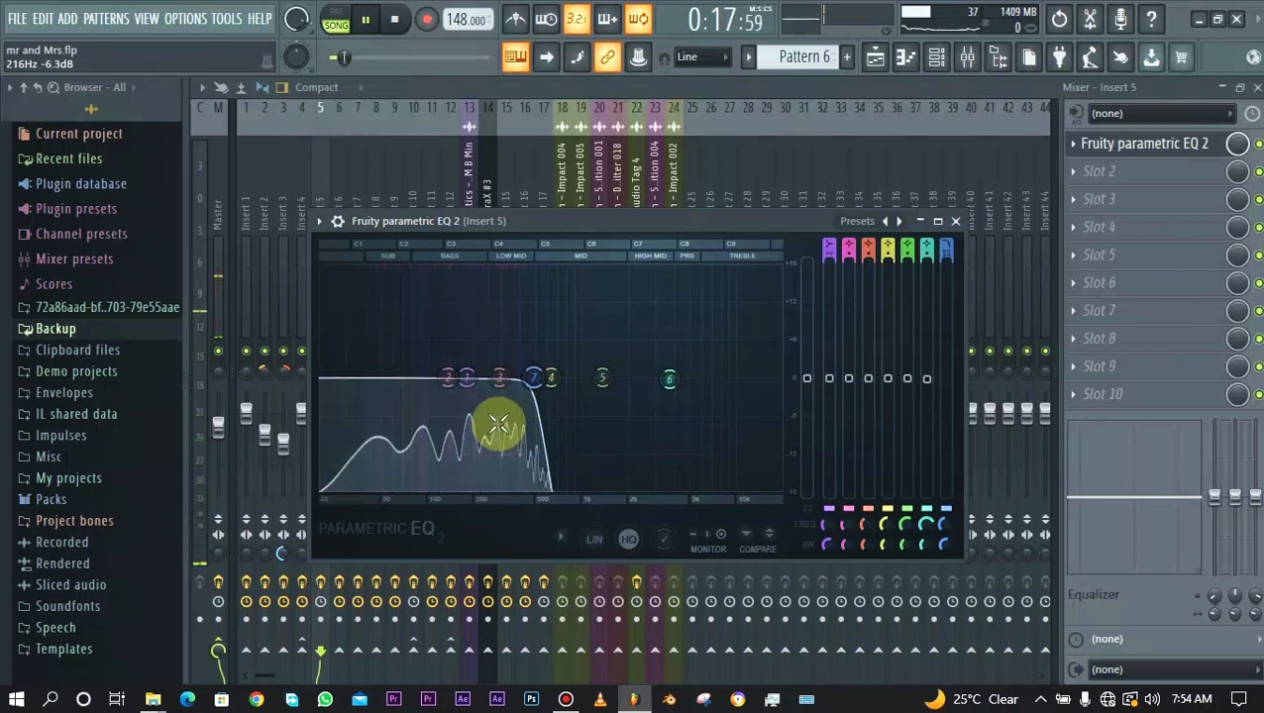
key("space")
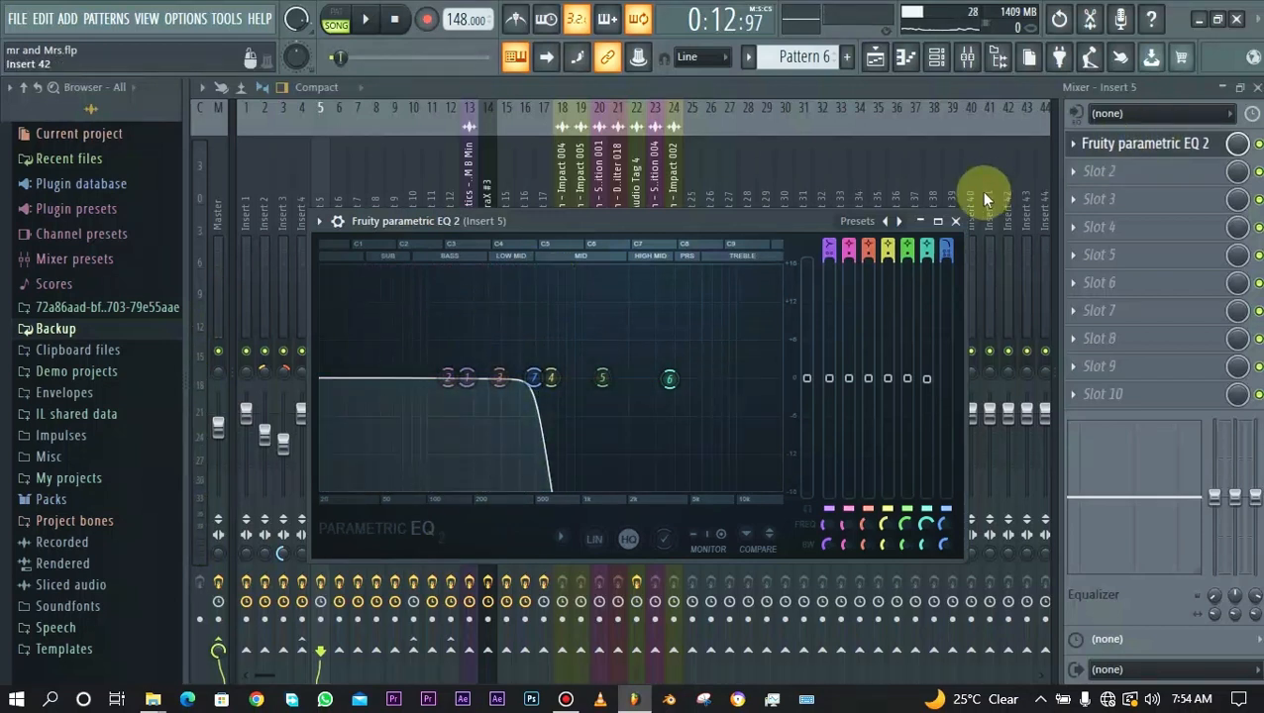
left_click(955, 221)
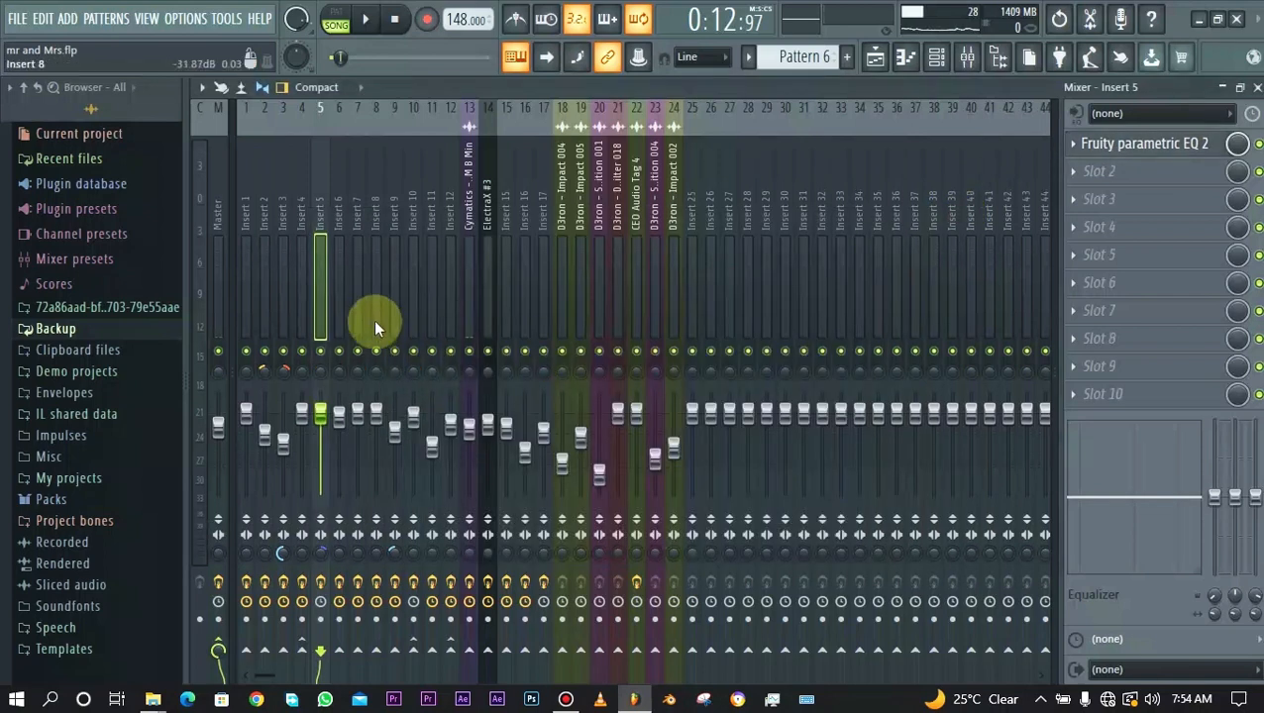
- Check the Fruity peak controller on Insert 12 and find that plugin among the effects available for slot 7
left_click(451, 289)
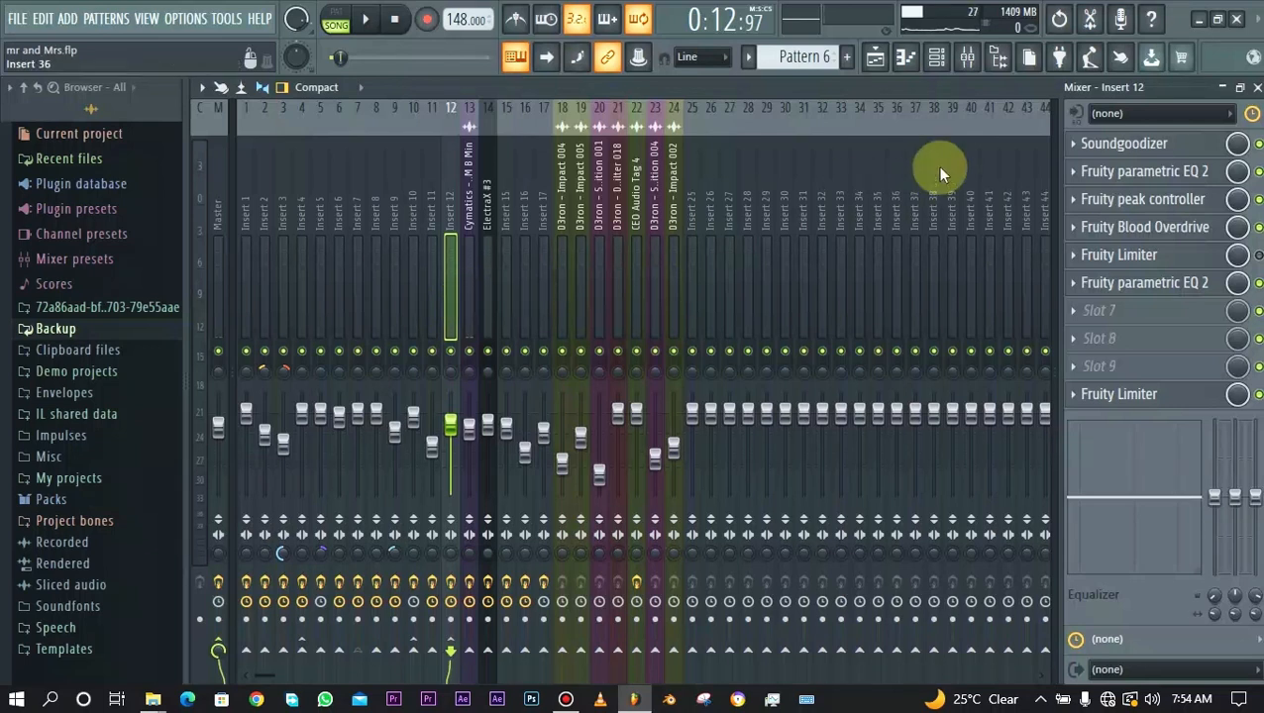
left_click(1123, 200)
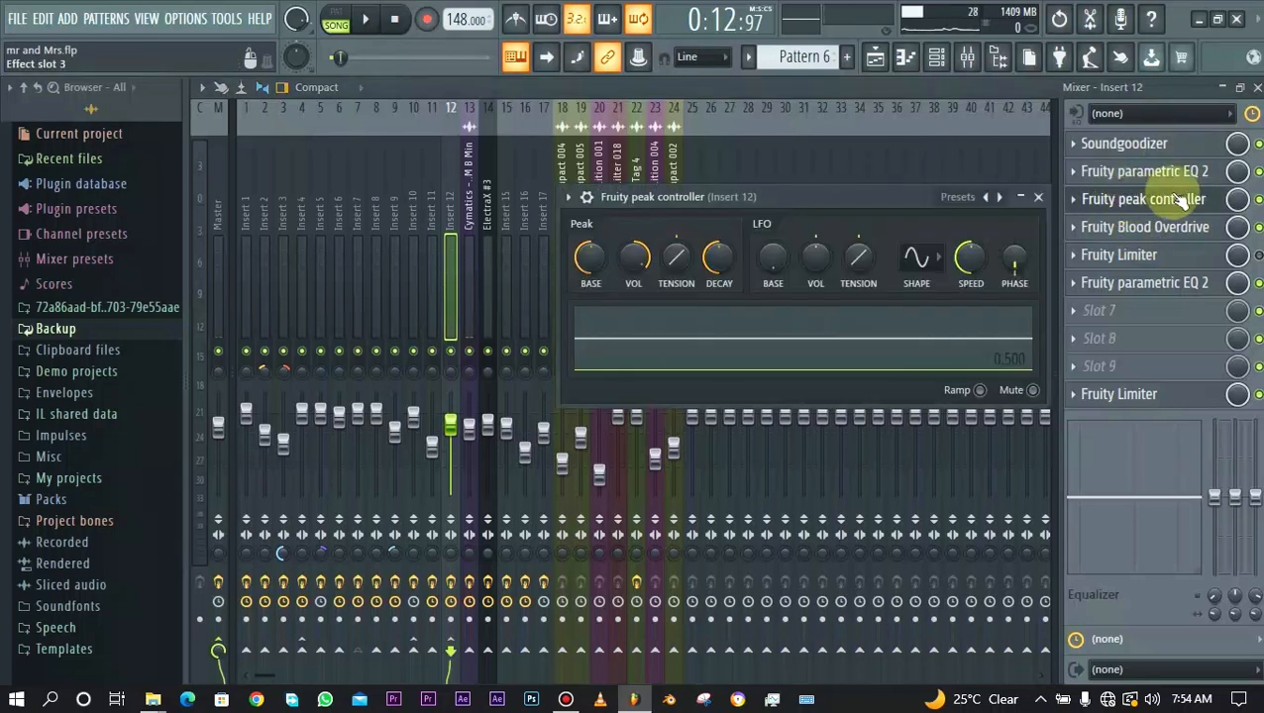
left_click(1159, 199)
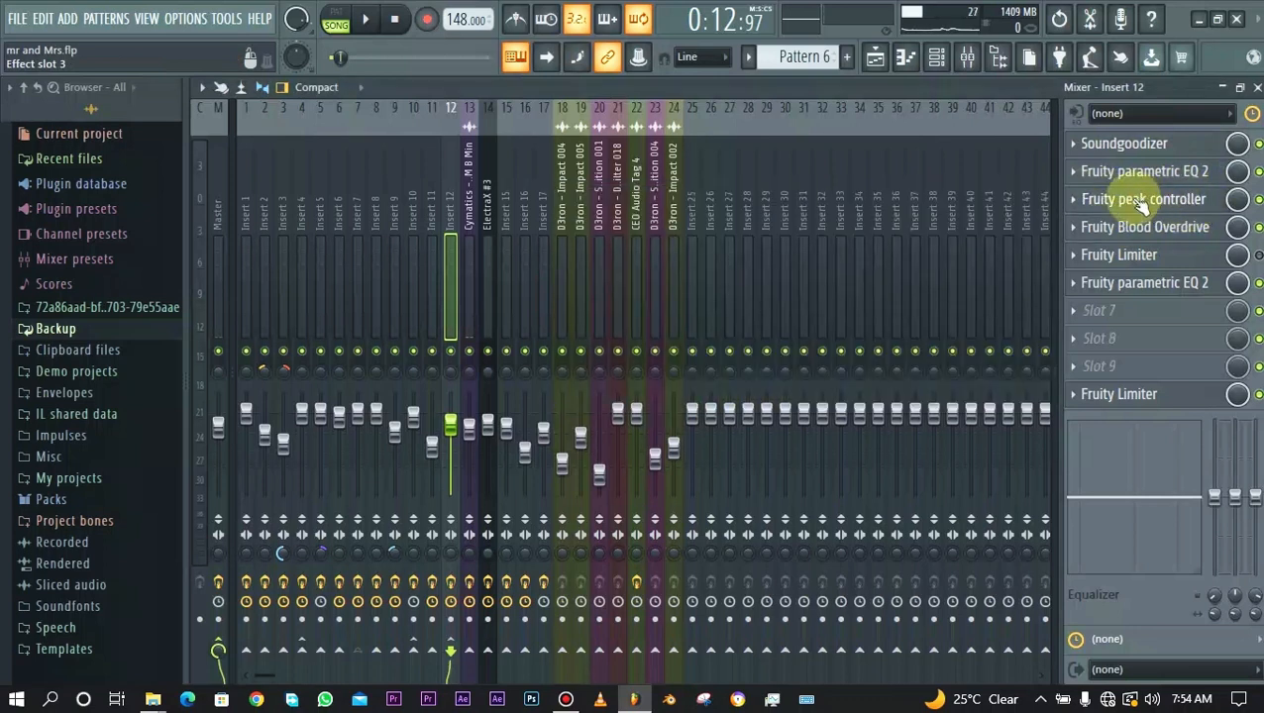
left_click(1071, 310)
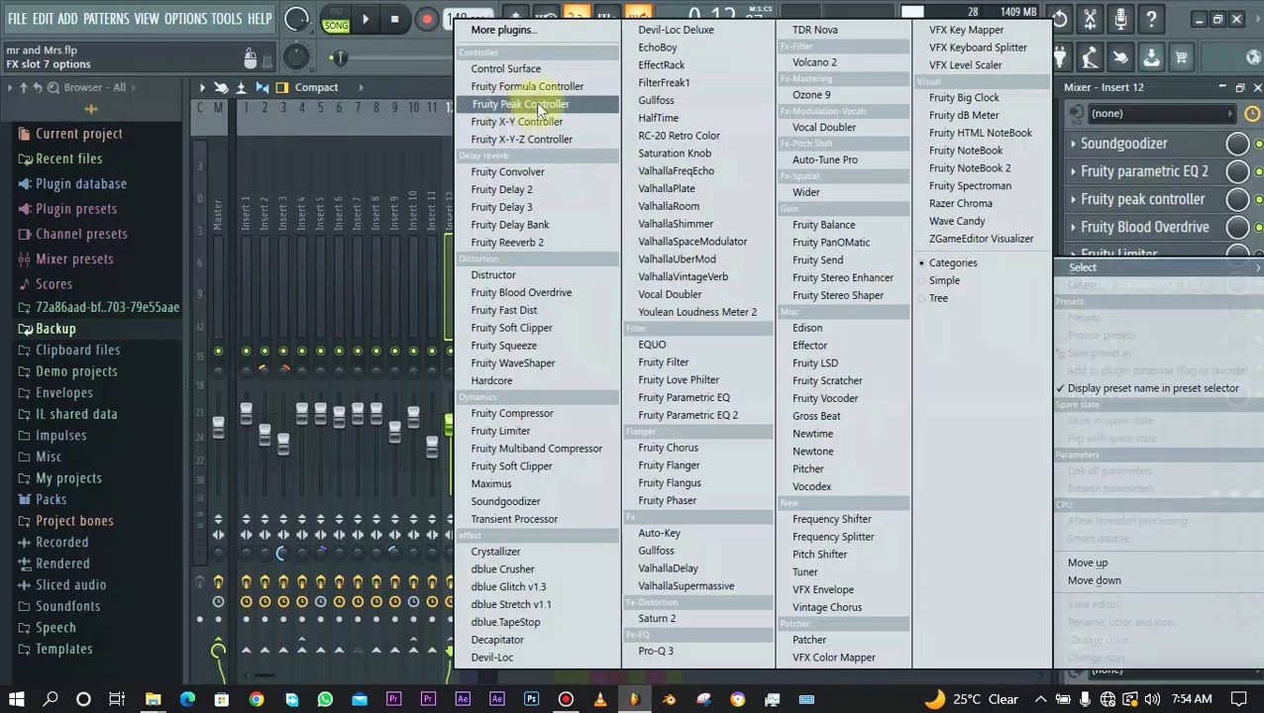
left_click(1192, 90)
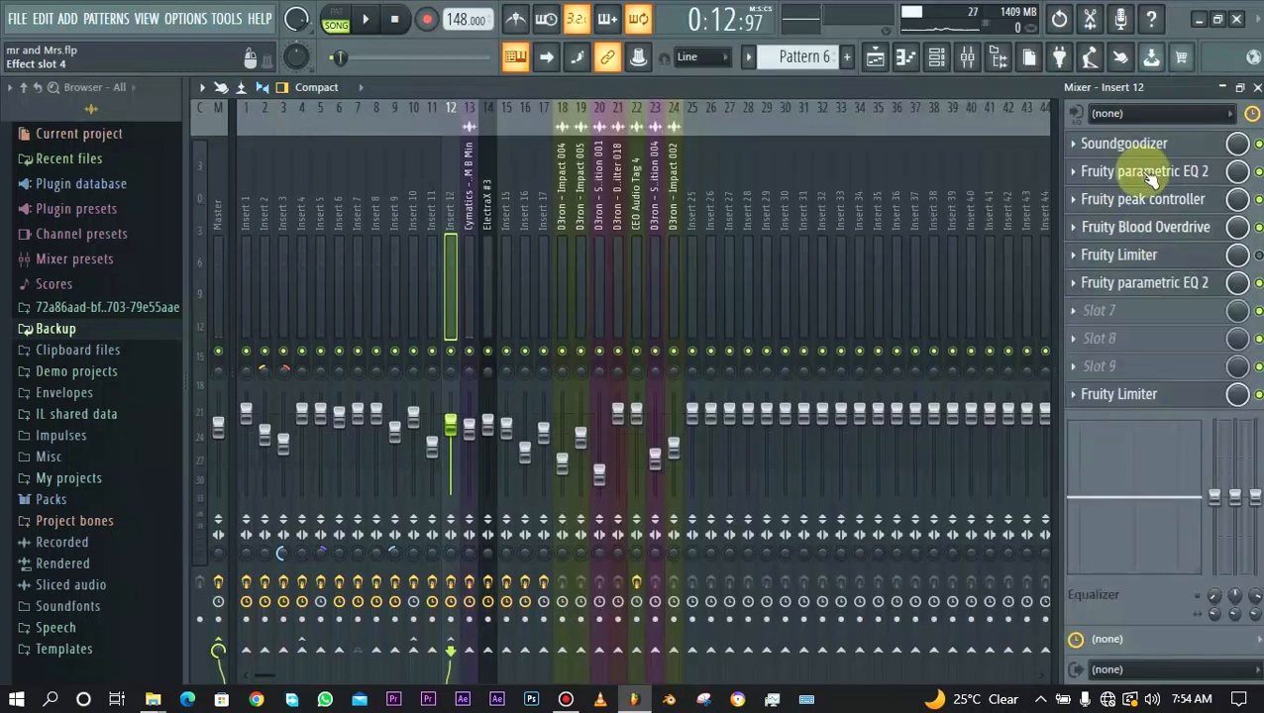
- Inspect the Peak Base knob's value setting in Insert 12's Fruity peak controller, and close the plugin
left_click(1154, 203)
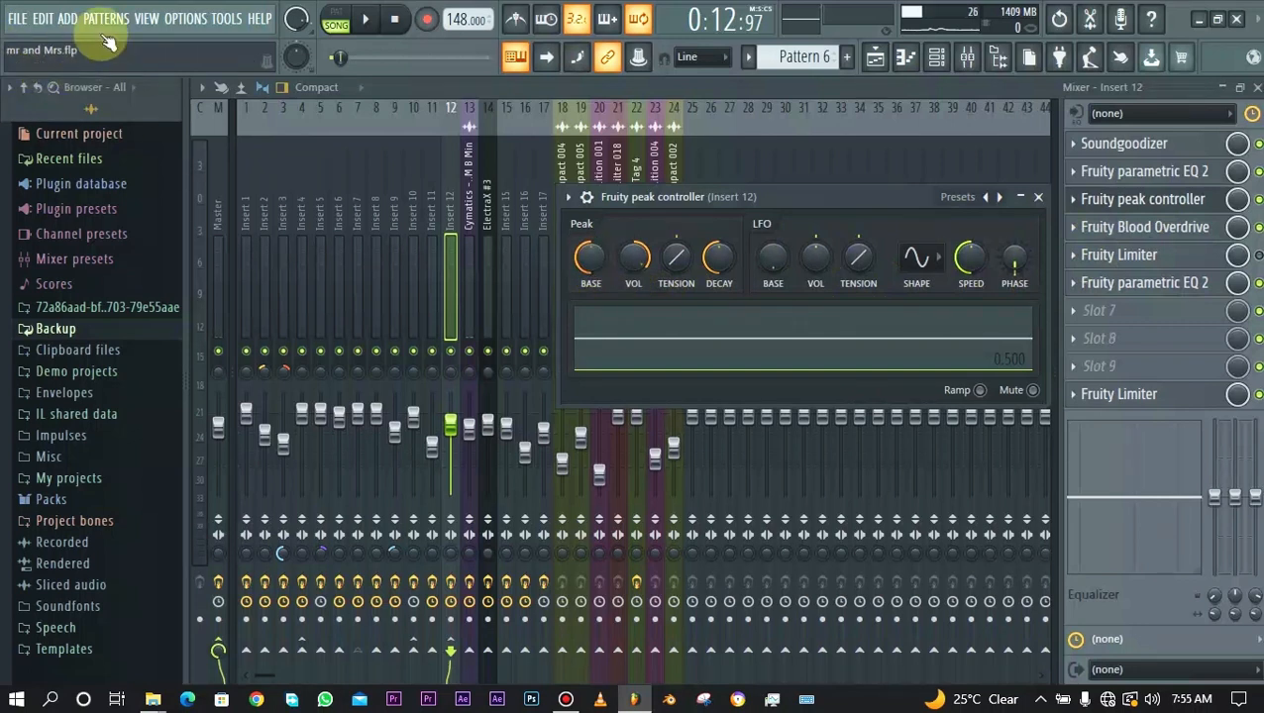
right_click(590, 263)
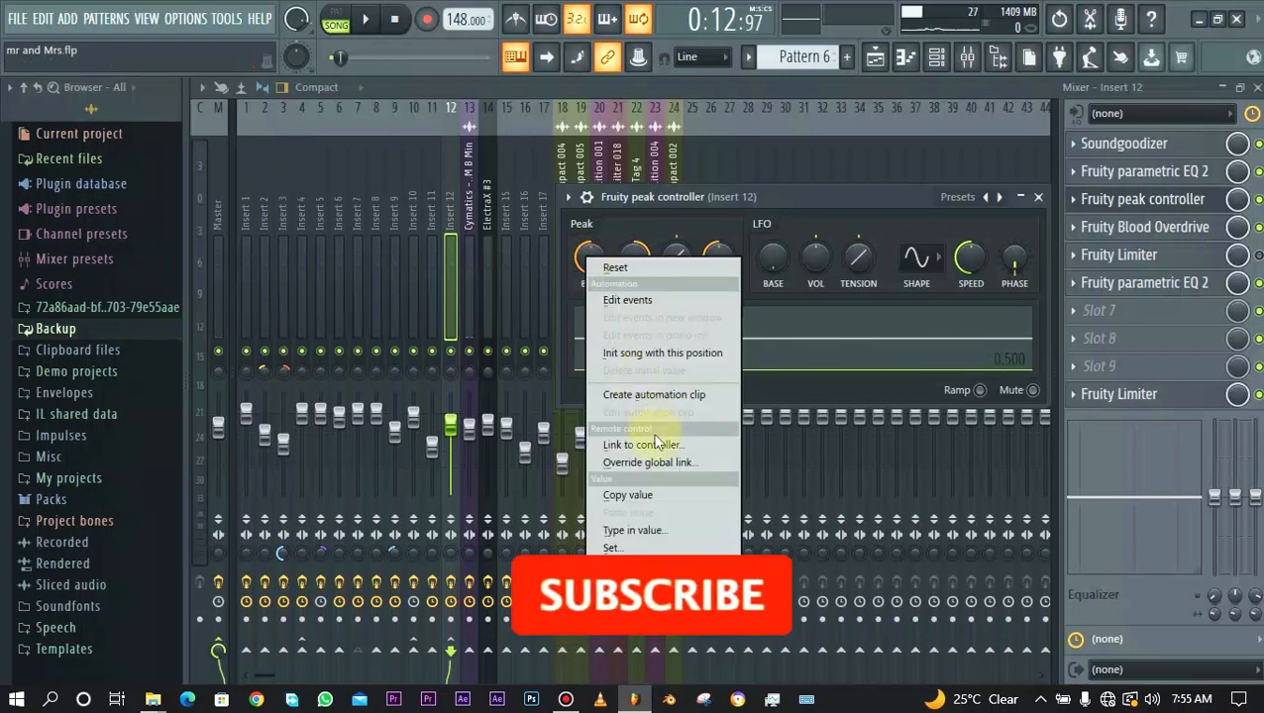
left_click(653, 545)
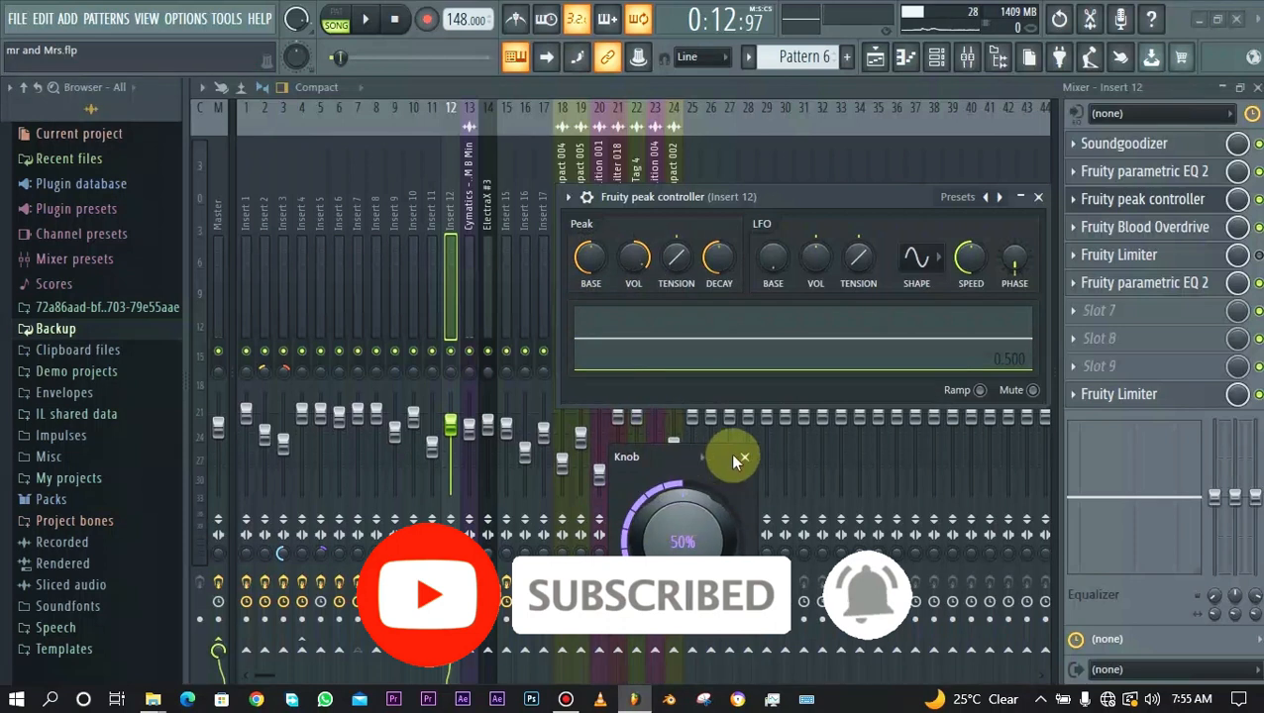
left_click(745, 458)
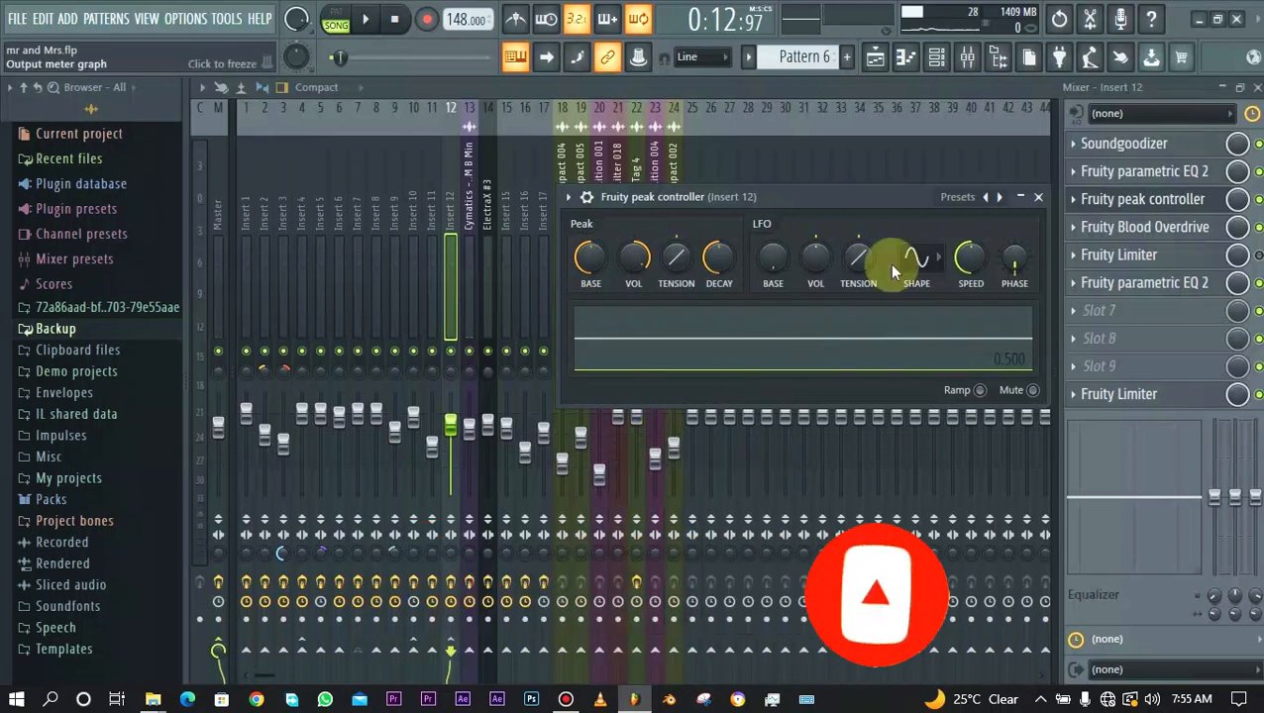
left_click(1038, 198)
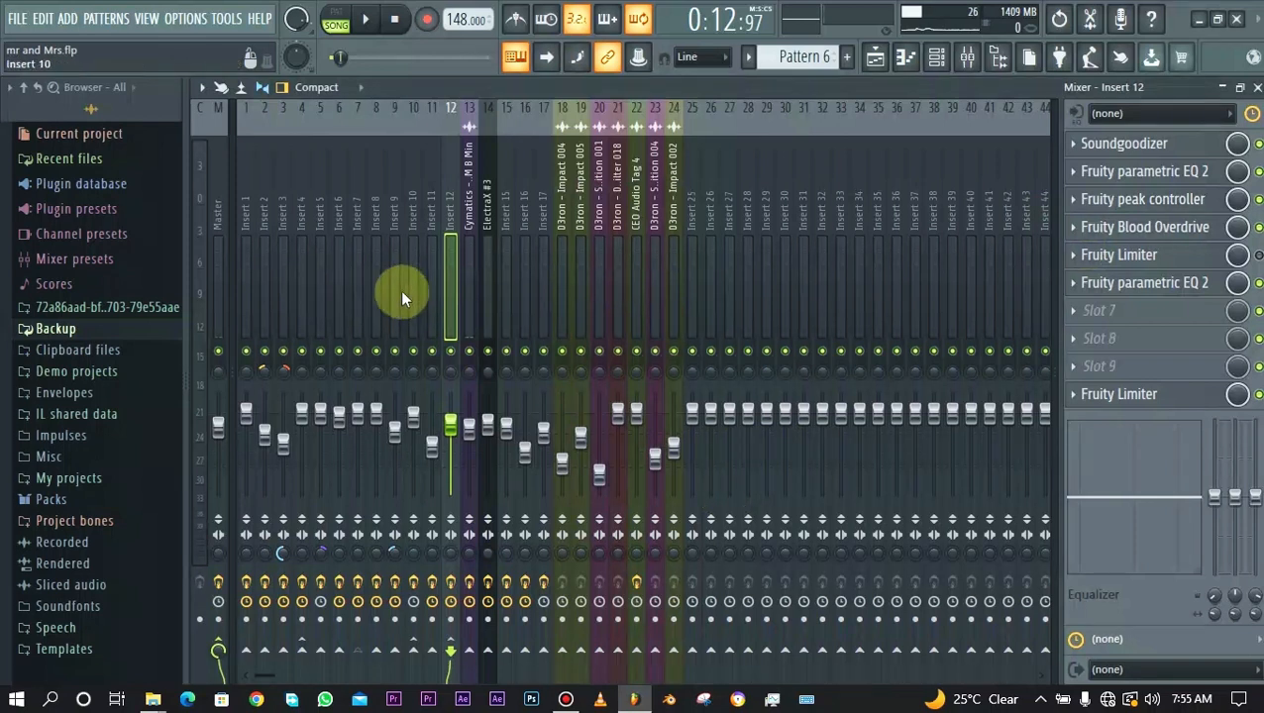
- Disable Insert 5's existing EQ, load another Fruity Parametric EQ 2 into slot 2, and play the song
left_click(317, 279)
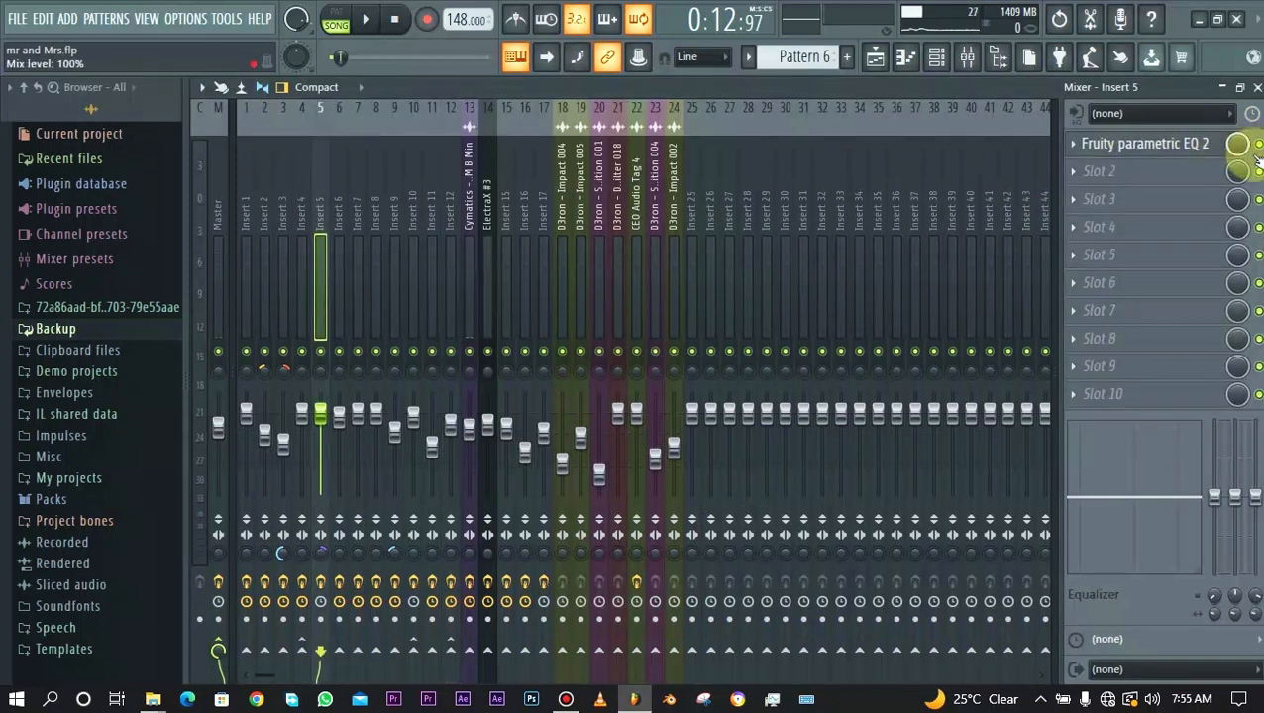
left_click(1066, 172)
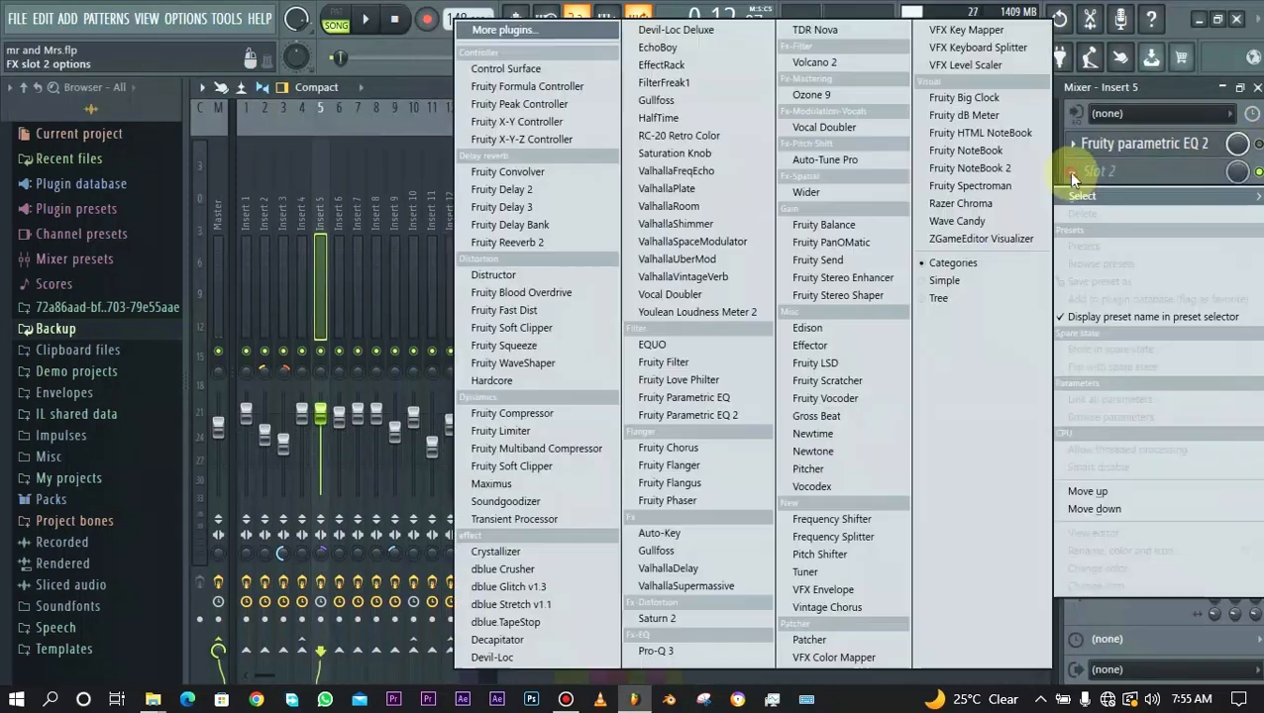
left_click(695, 416)
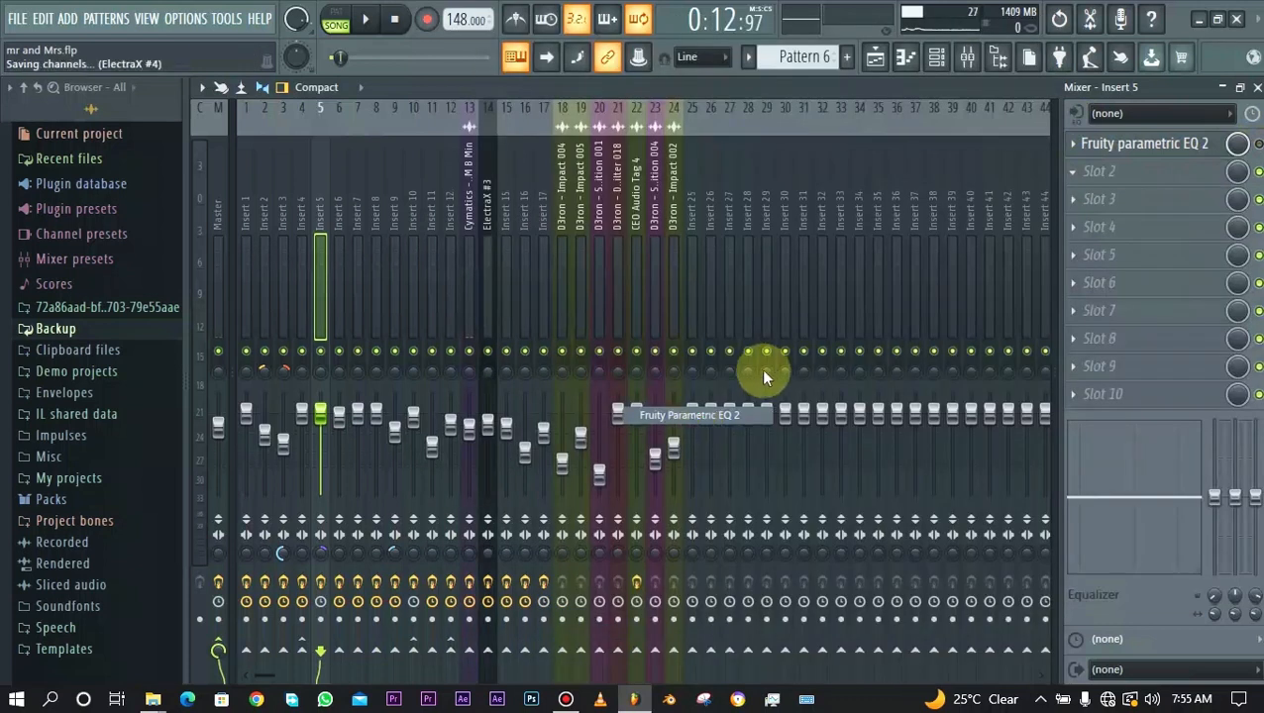
key("space")
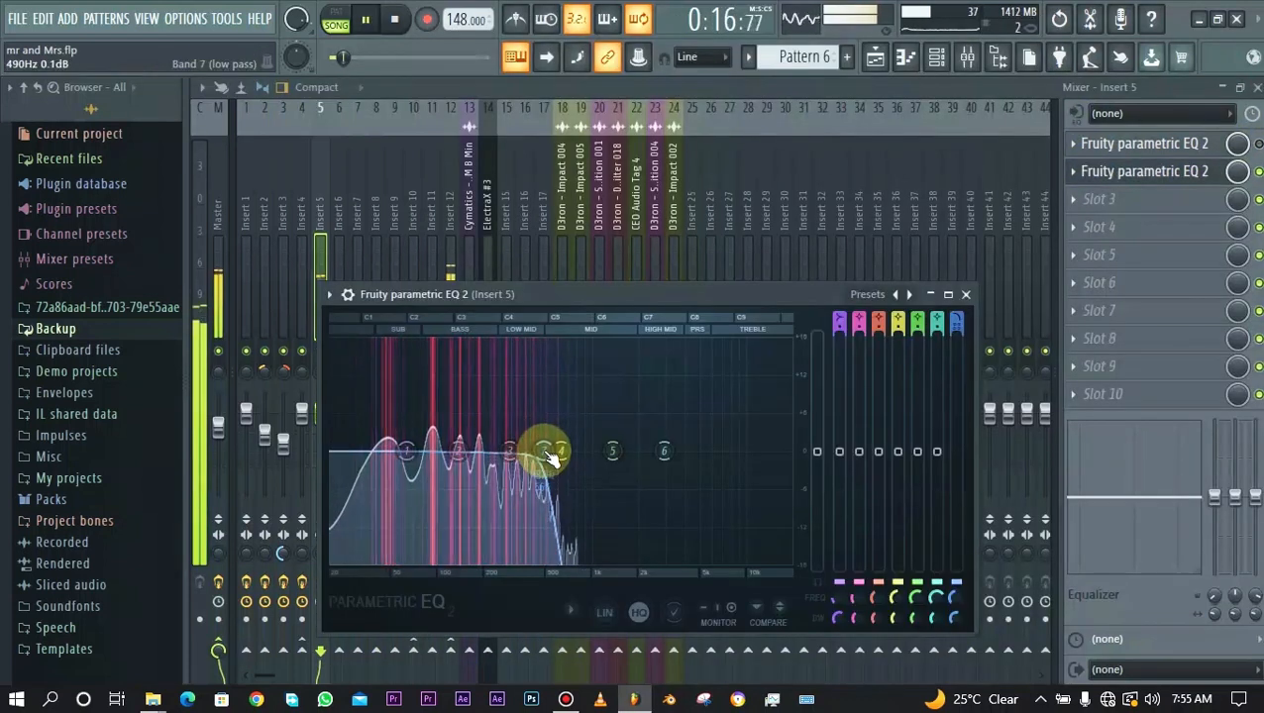
- Stop playback, and reset band 1 and its level slider in Insert 5's second Fruity parametric EQ 2
key("space")
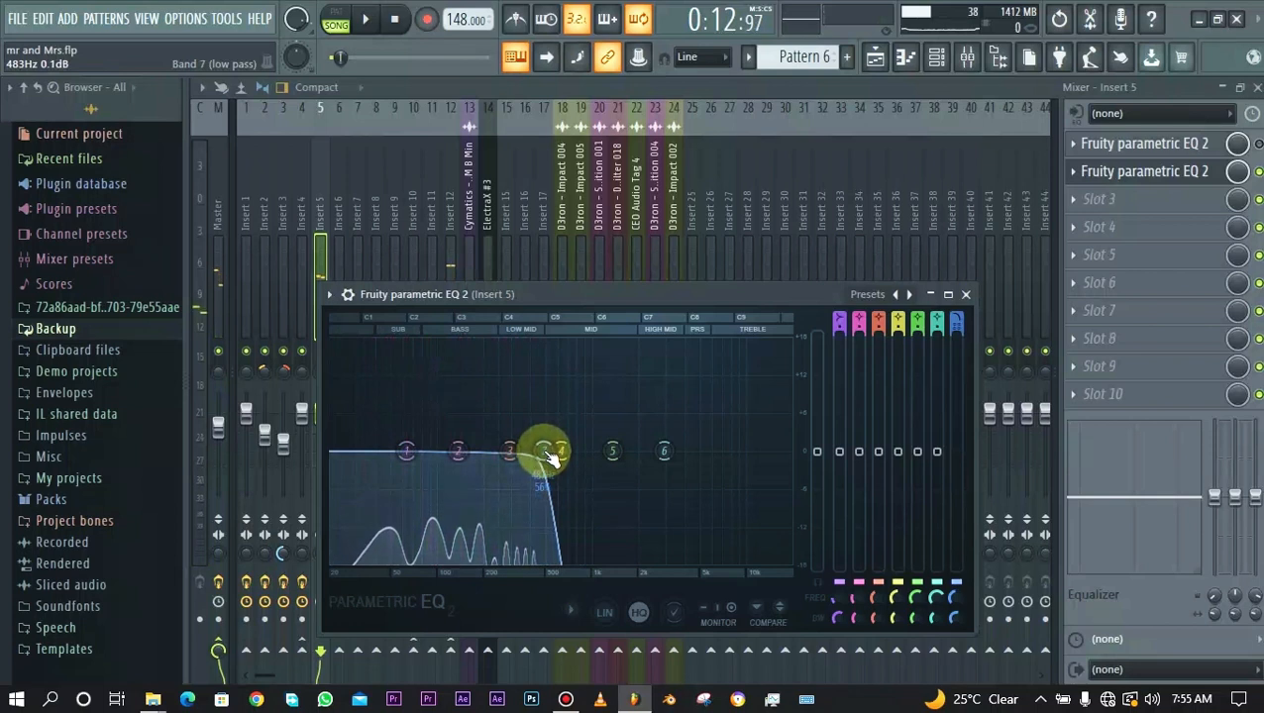
mouse_move(414, 456)
left_mouse_down()
mouse_move(389, 406)
mouse_move(496, 524)
mouse_move(479, 499)
mouse_move(471, 510)
mouse_move(403, 458)
mouse_move(406, 516)
mouse_move(406, 452)
left_mouse_up()
right_click(404, 464)
left_click(433, 487)
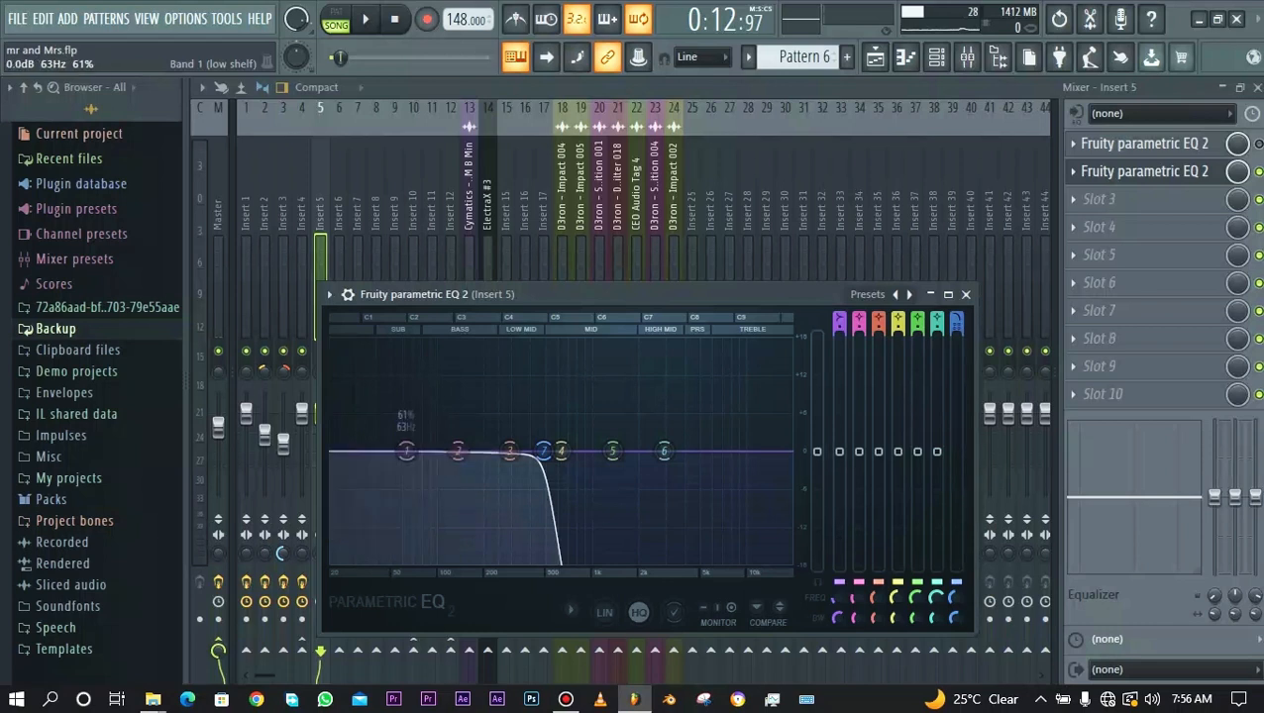
right_click(841, 458)
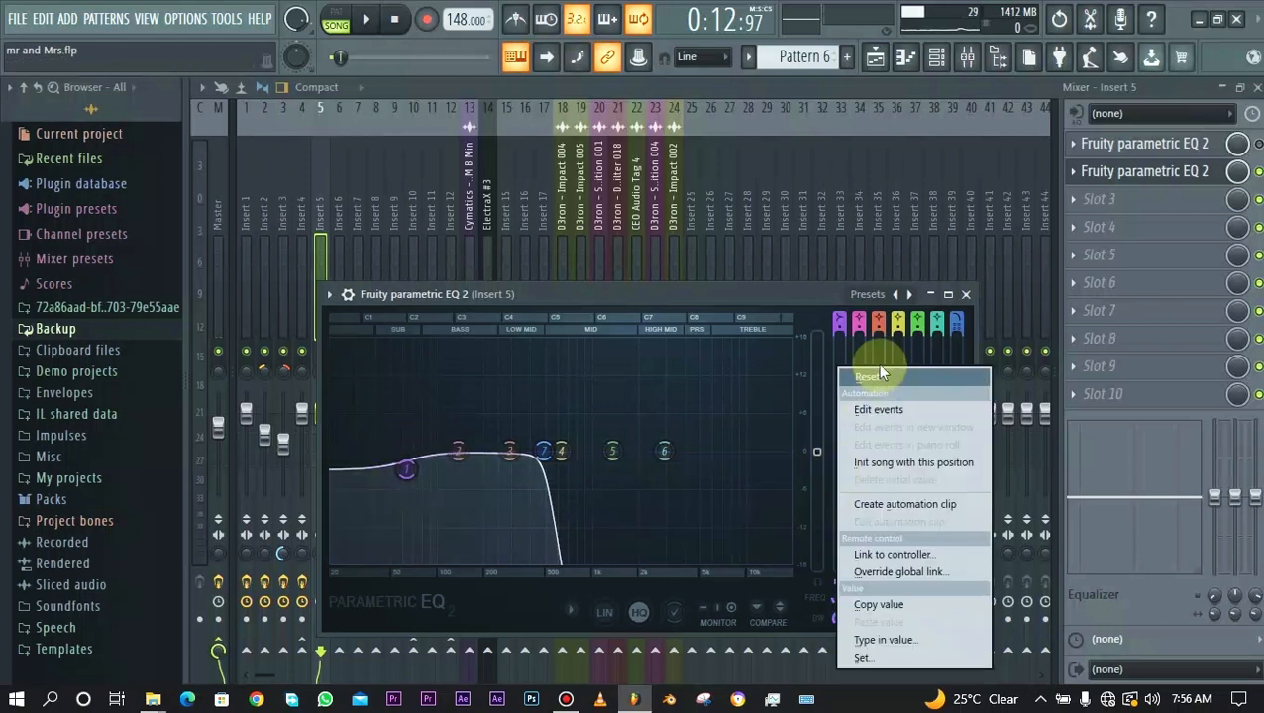
left_click(869, 377)
- Link band 1's level to the internal controller Peak ctrl - Peak with the Inverted mapping formula, and accept the settings
right_click(841, 451)
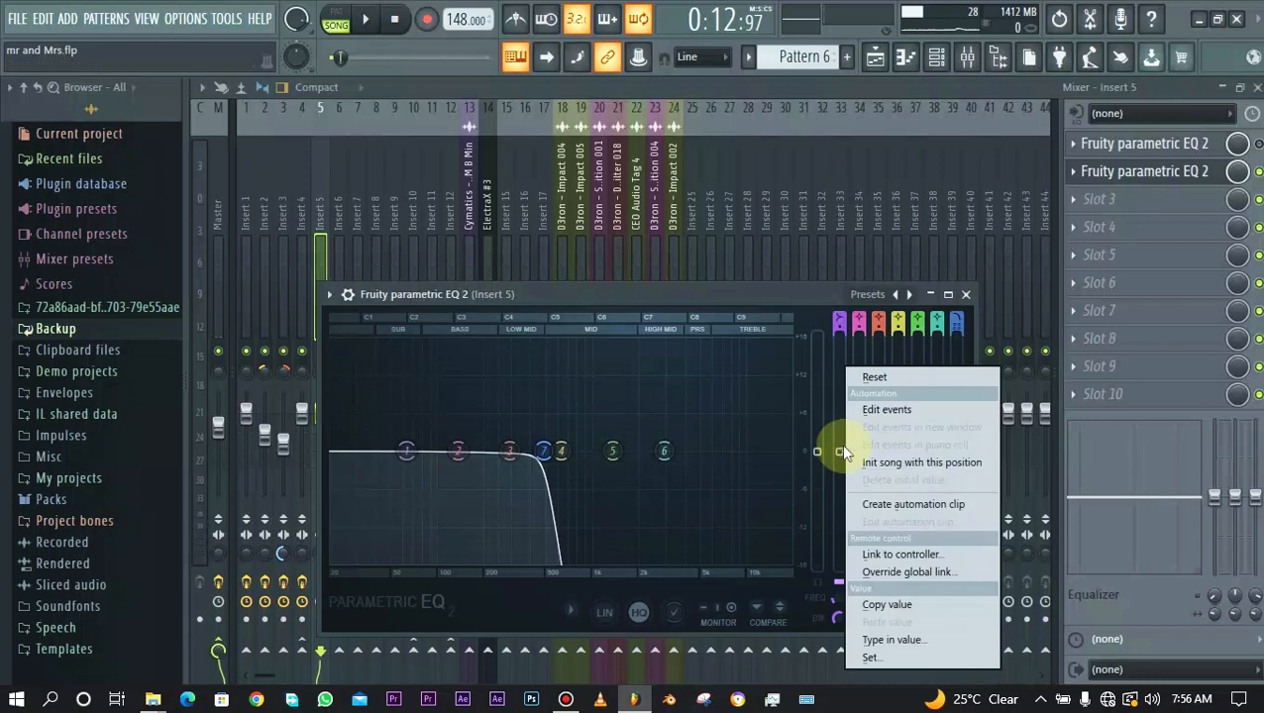
left_click(911, 554)
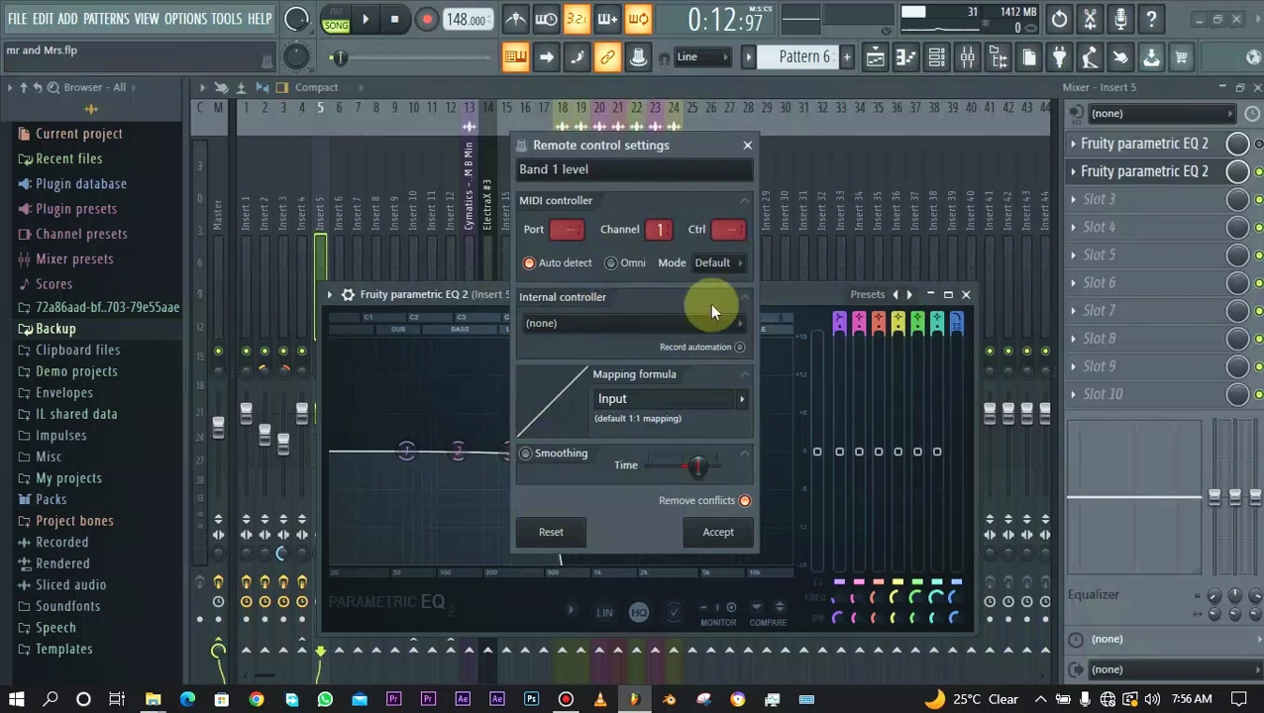
left_click(585, 329)
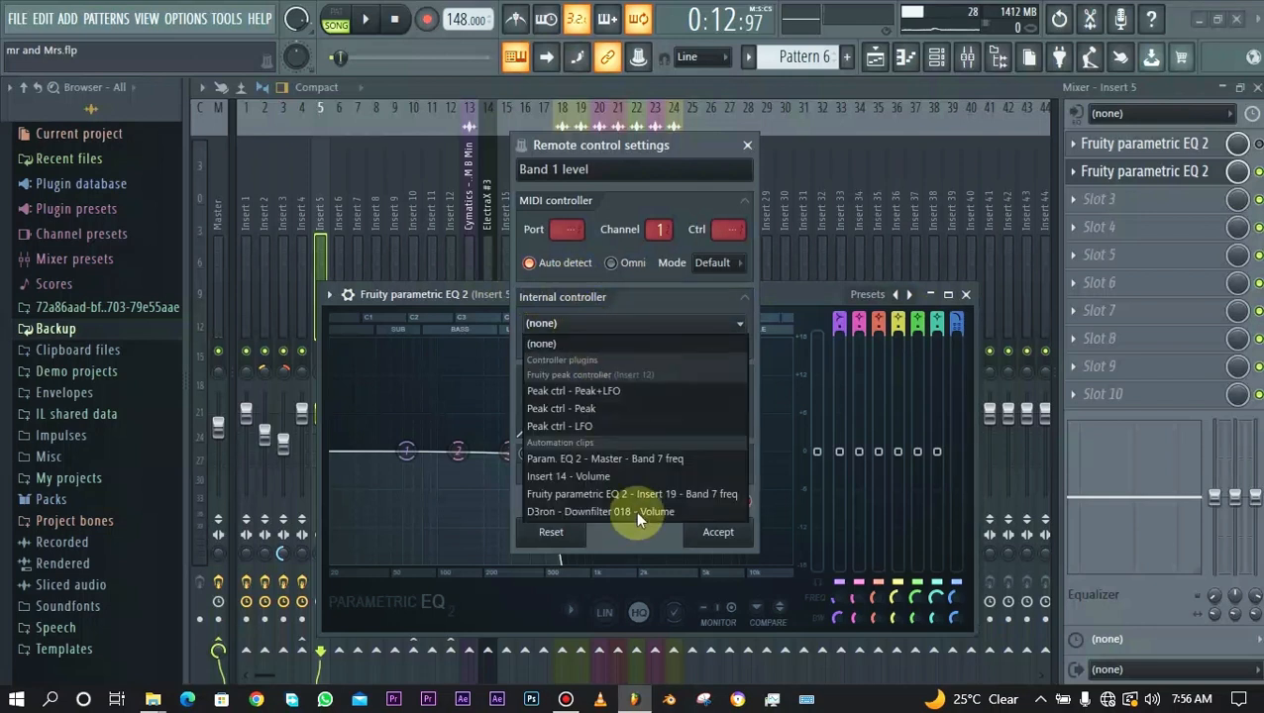
left_click(595, 407)
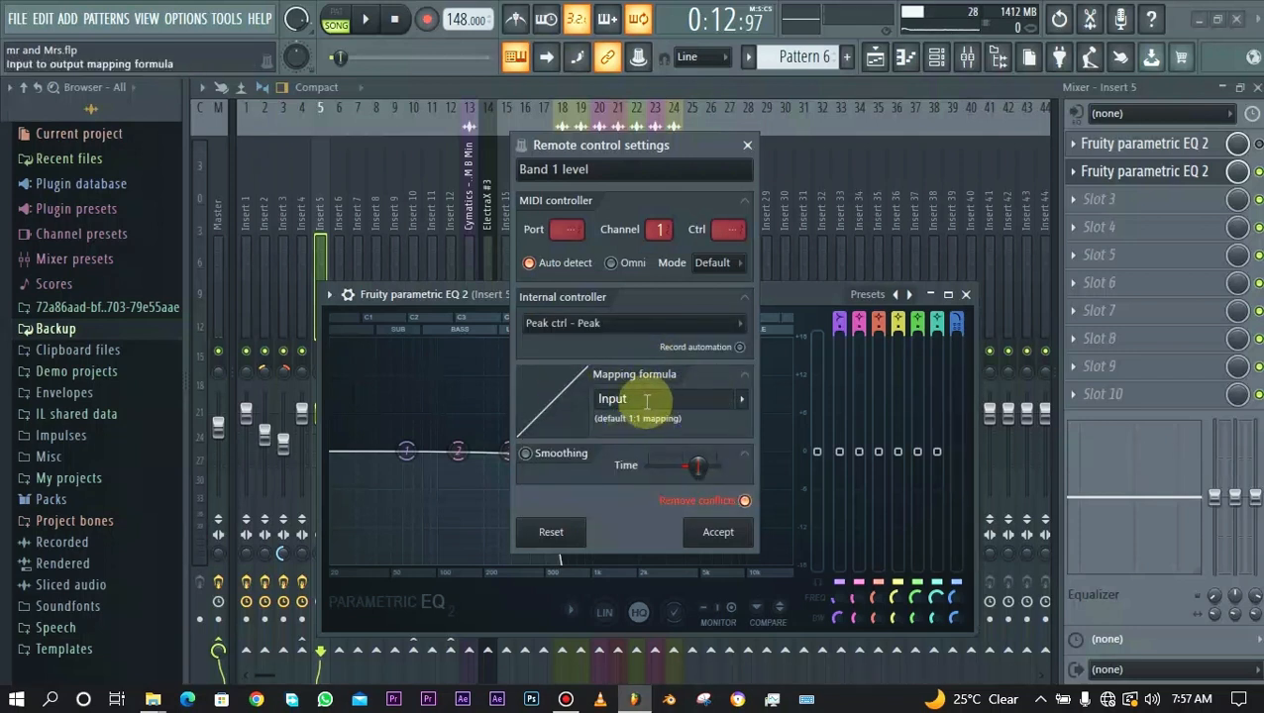
left_click(740, 400)
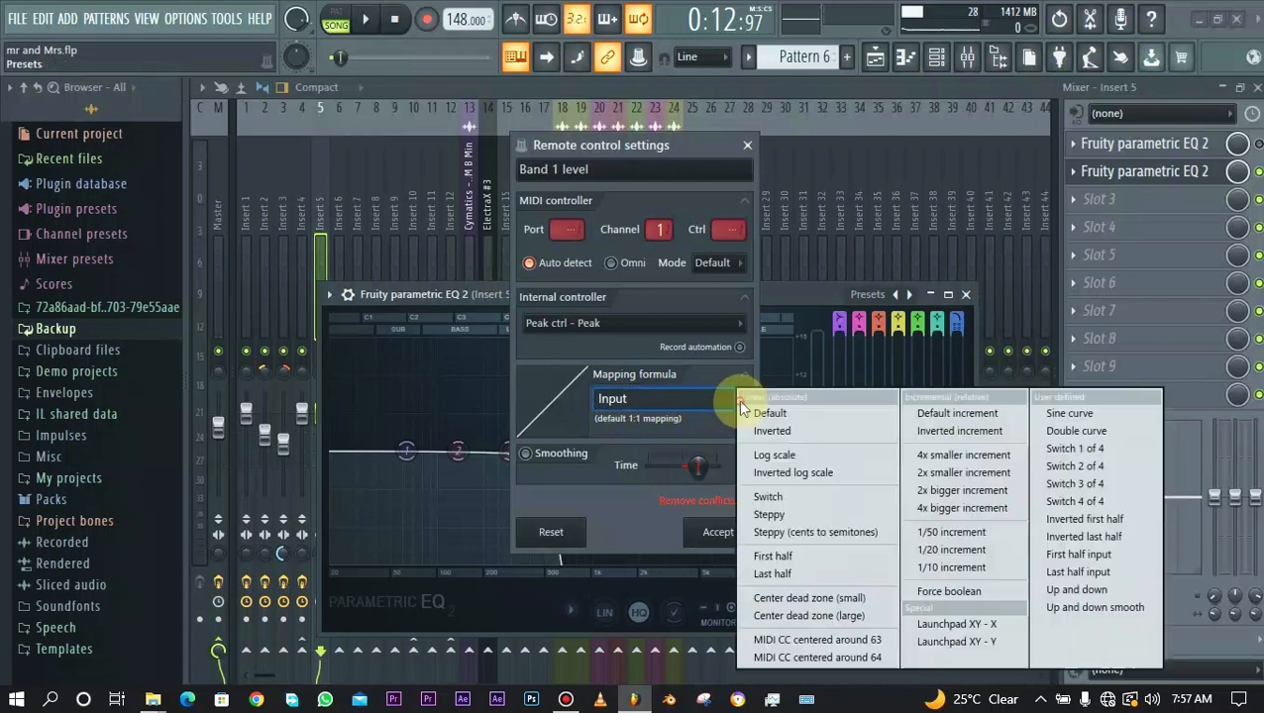
left_click(785, 432)
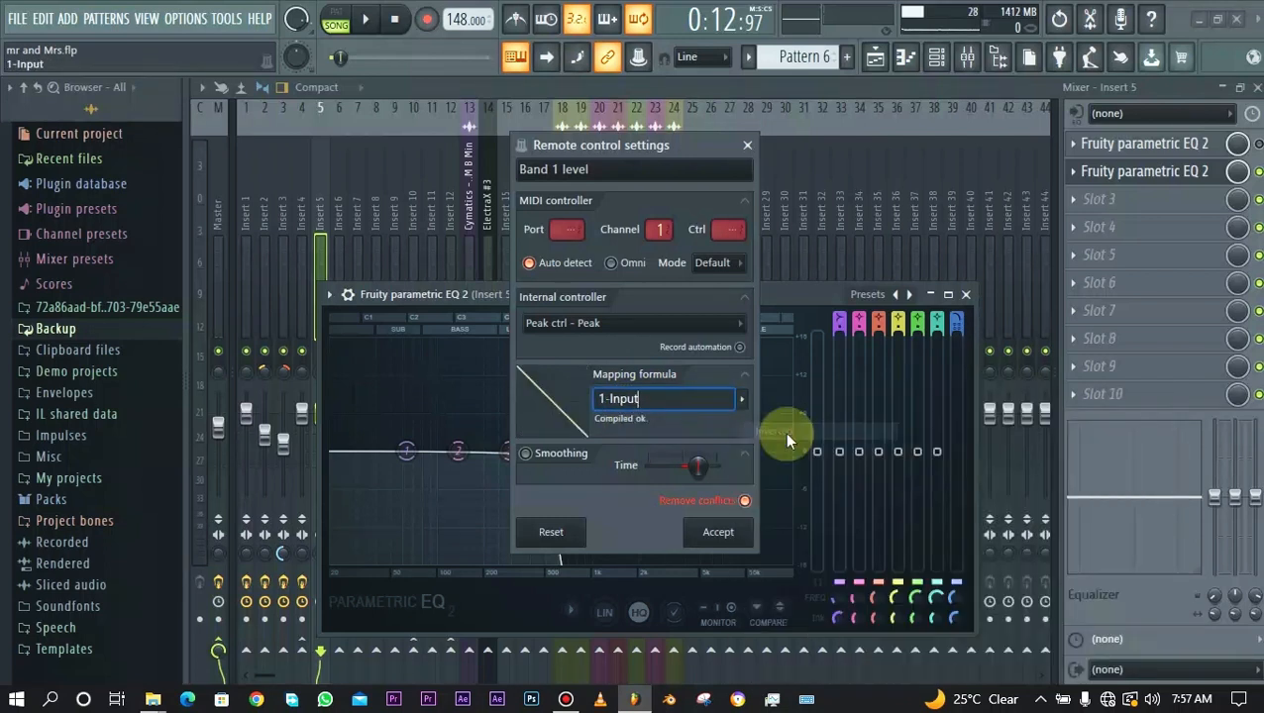
left_click(726, 530)
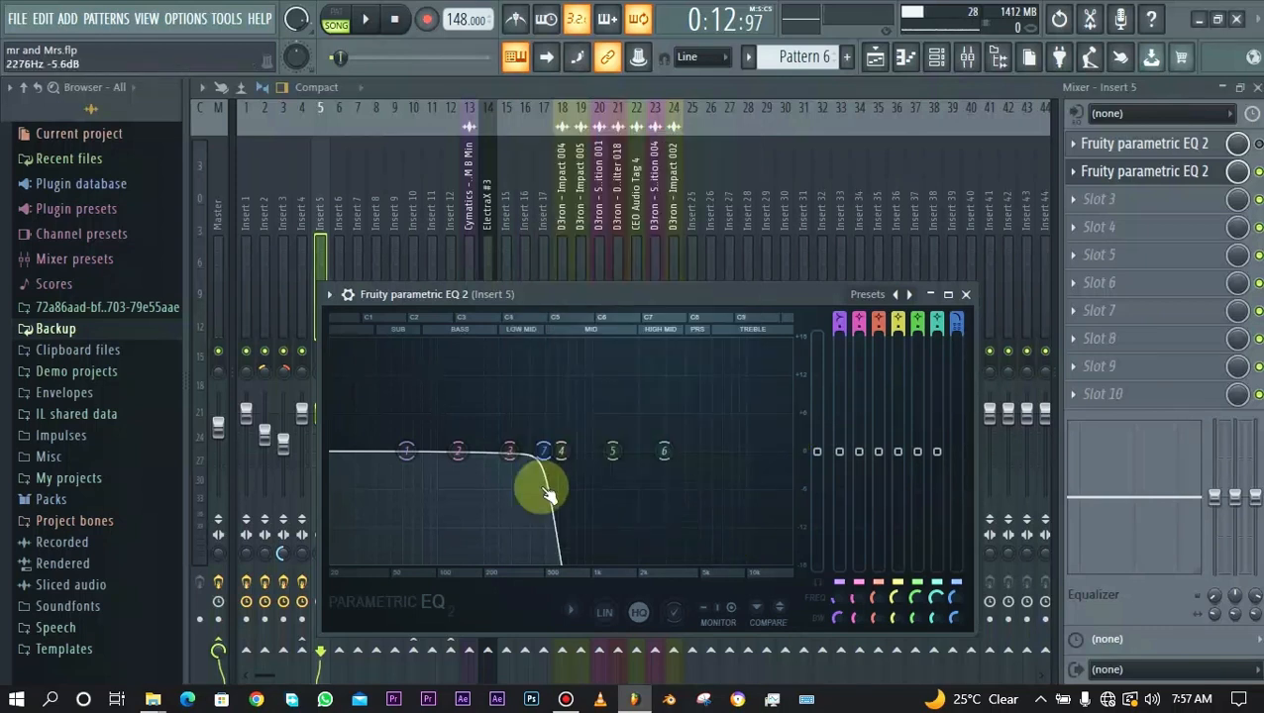
- Check the linked band 1 during playback, and raise its frequency to slightly above 108 Hz
key("space")
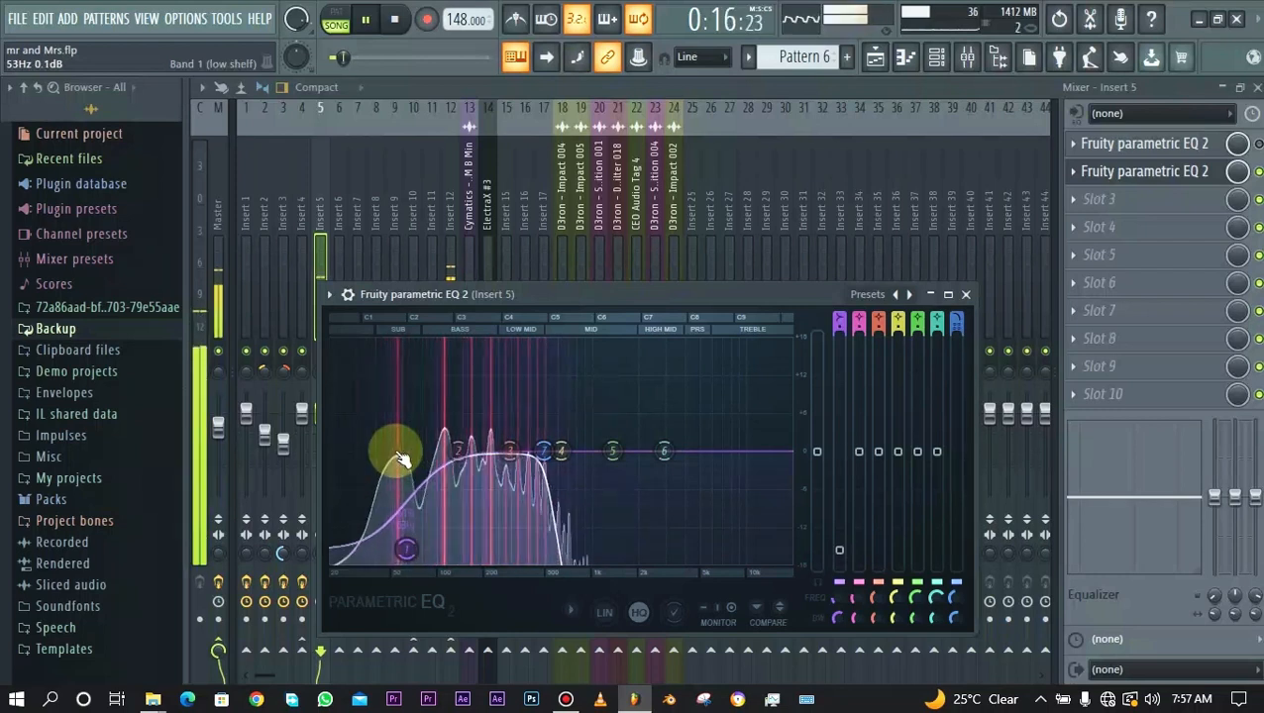
key("space")
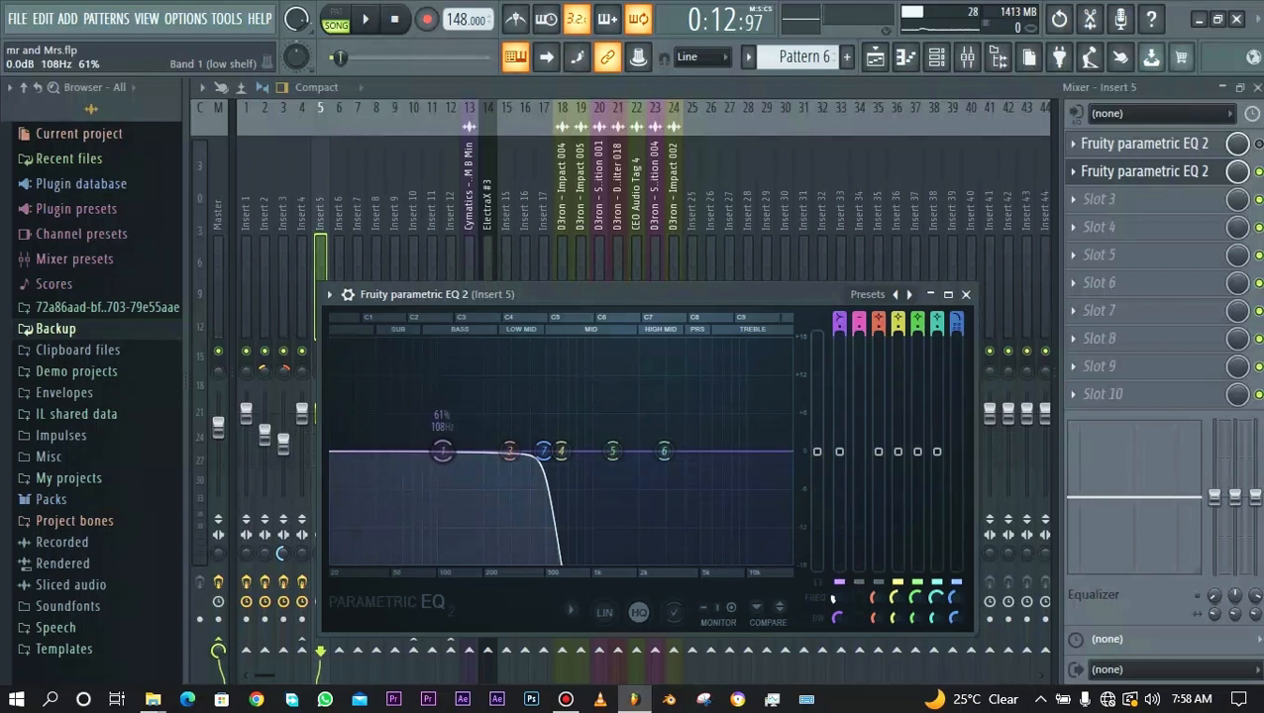
left_click_drag(837, 599, 837, 593)
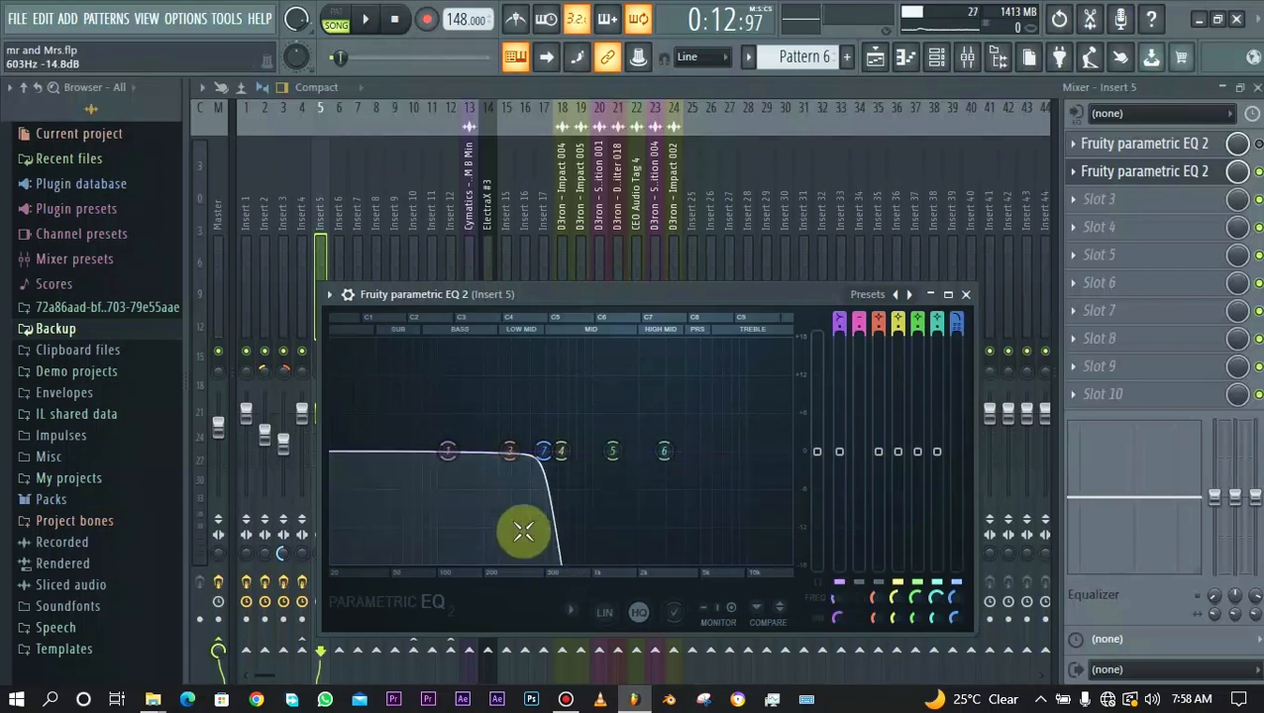
- Set band 1's order to Steep 8, and play the song to check the steeper low cut
right_click(446, 451)
mouse_move(476, 516)
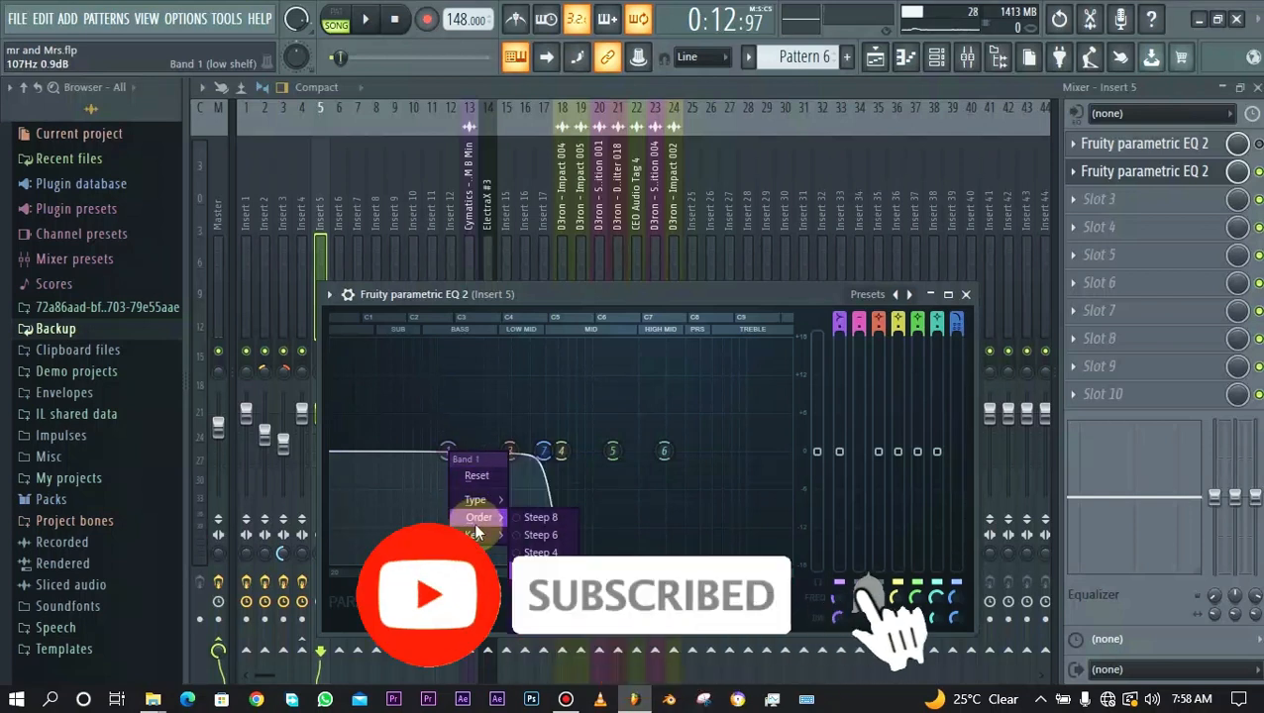
left_click(541, 517)
key("space")
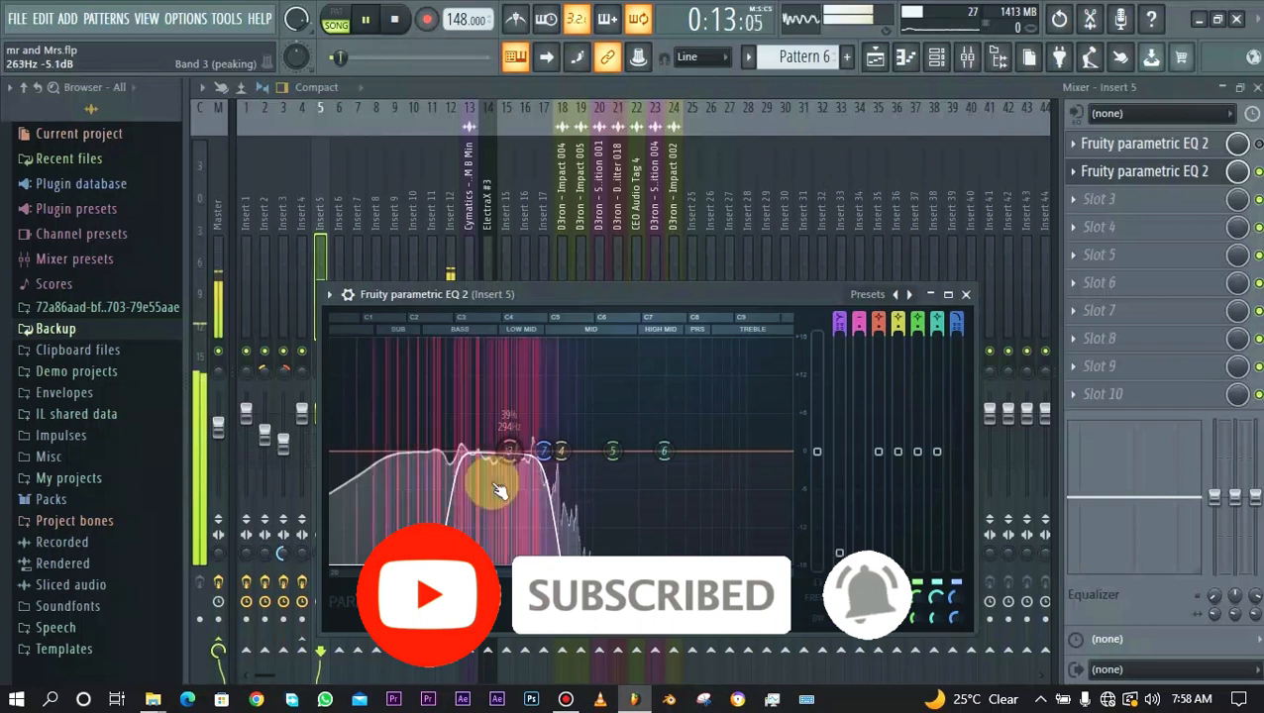
mouse_move(449, 452)
left_mouse_down()
mouse_move(460, 511)
mouse_move(480, 492)
mouse_move(446, 471)
mouse_move(499, 522)
mouse_move(479, 525)
mouse_move(451, 458)
left_mouse_up()
key("space")
- Raise band 1's frequency to about 148 Hz, and check the peak-driven cut during playback
right_click(450, 451)
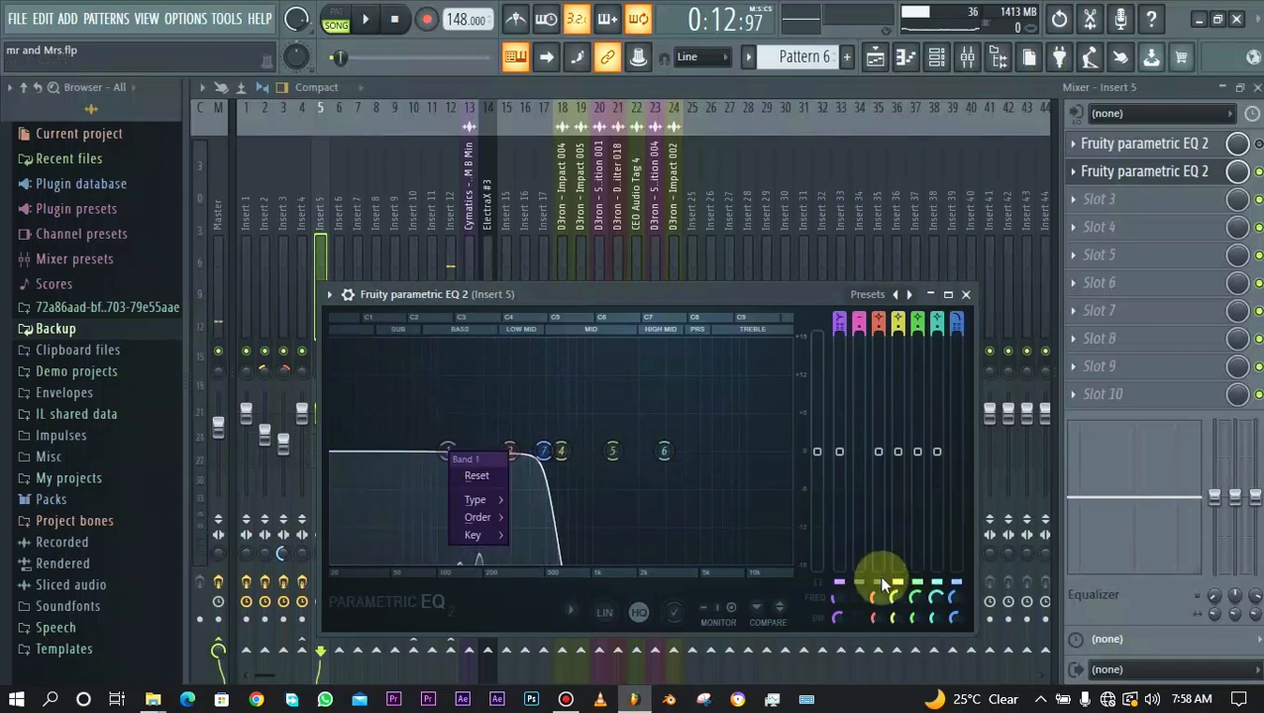
left_click_drag(834, 600, 834, 586)
key("space")
left_click_drag(461, 451, 485, 565)
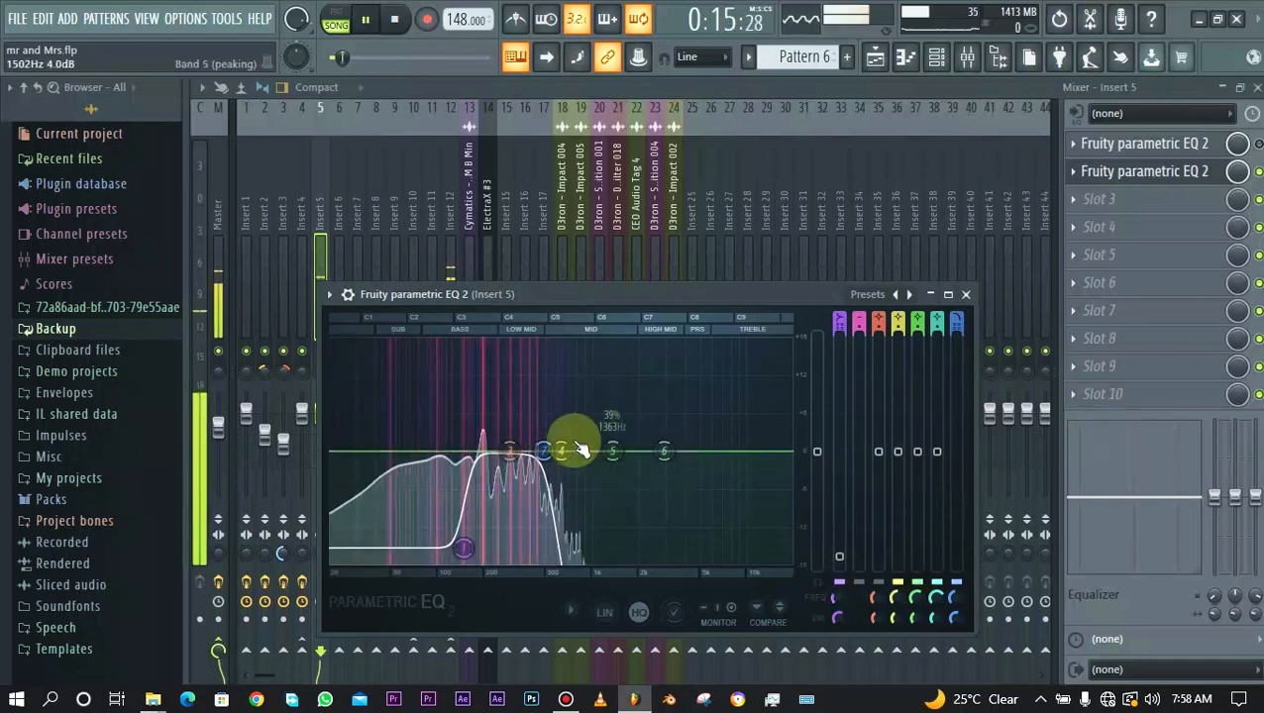
key("ctrl+z")
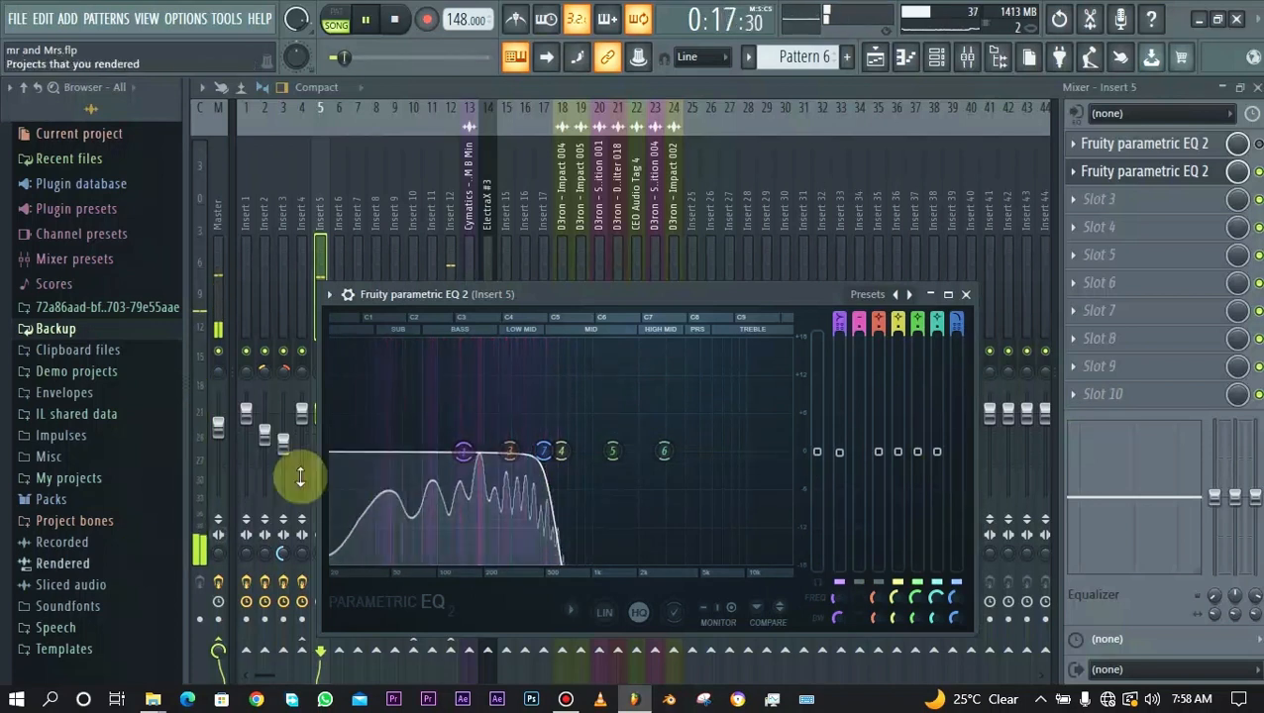
key("space")
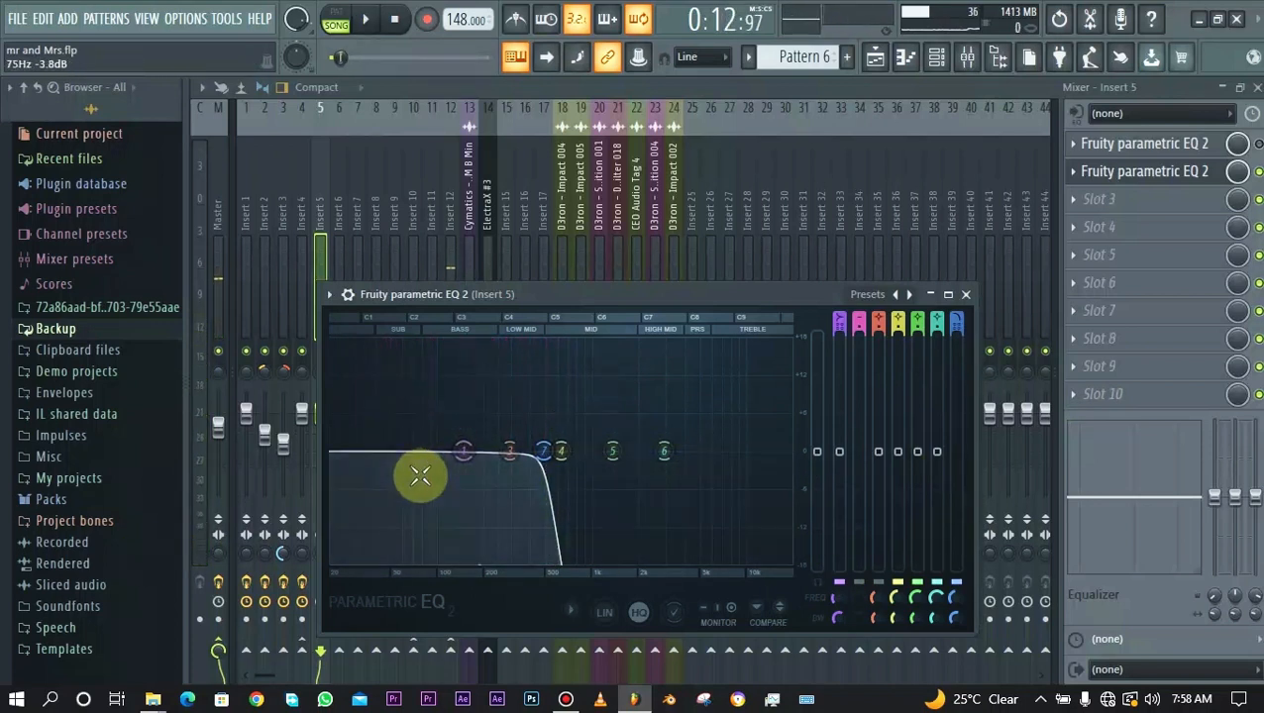
key("space")
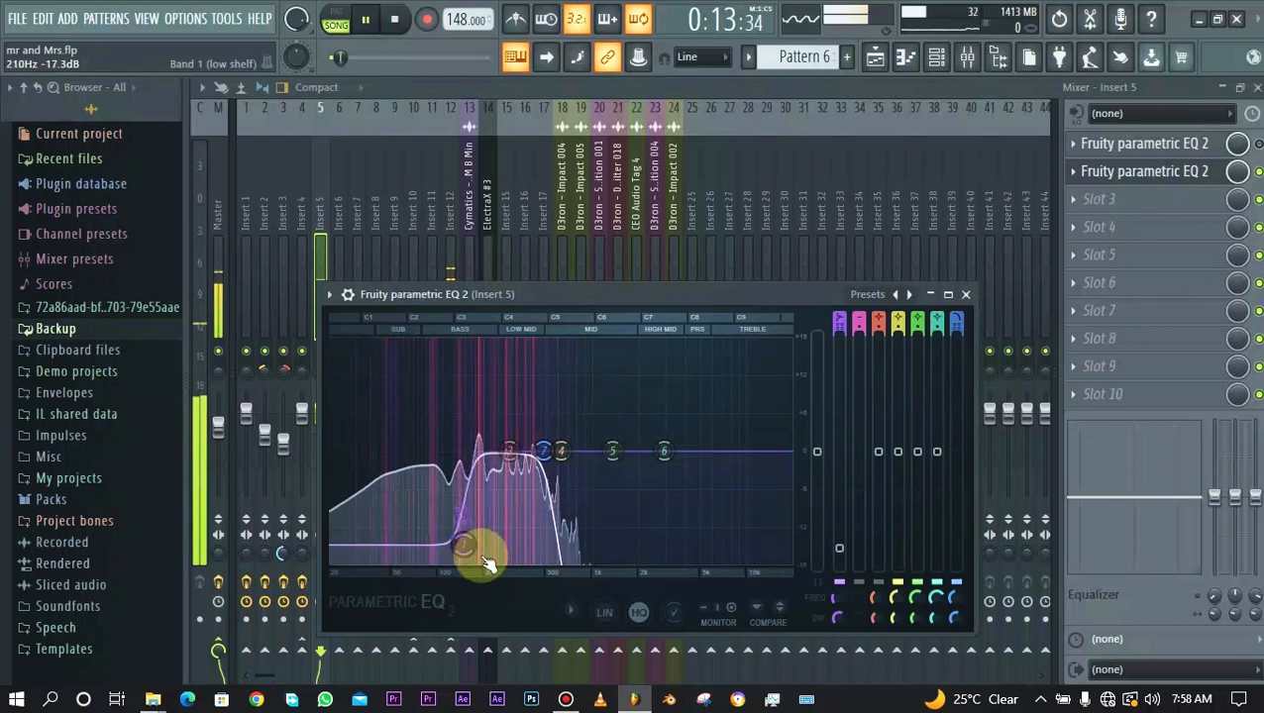
key("space")
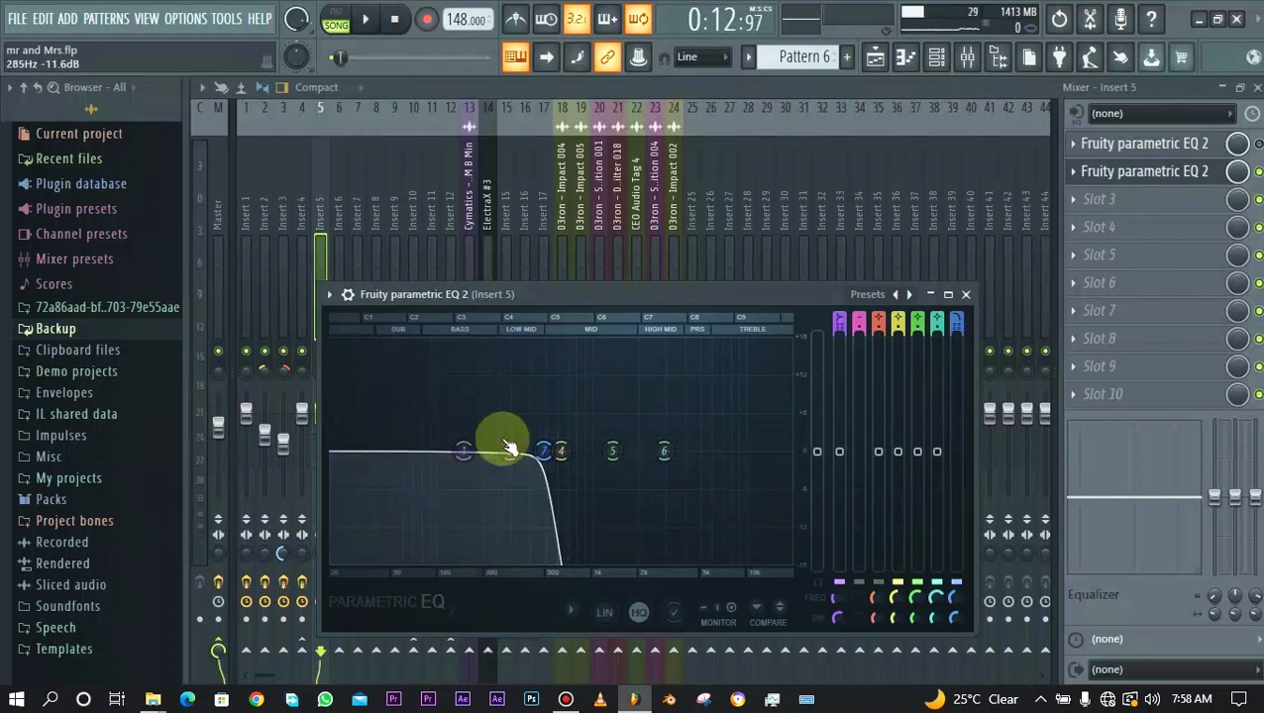
- Lower the Peak volume amount to 42% in Insert 12's Fruity peak controller
left_click(445, 263)
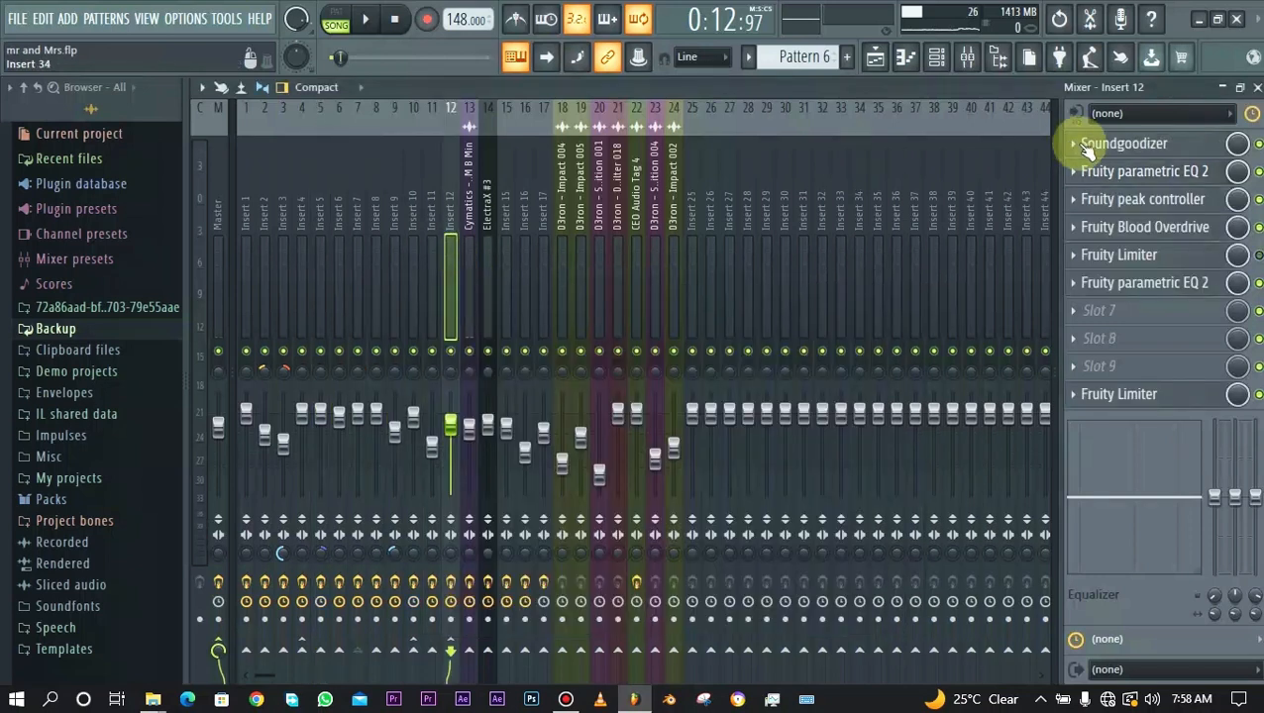
left_click(1155, 198)
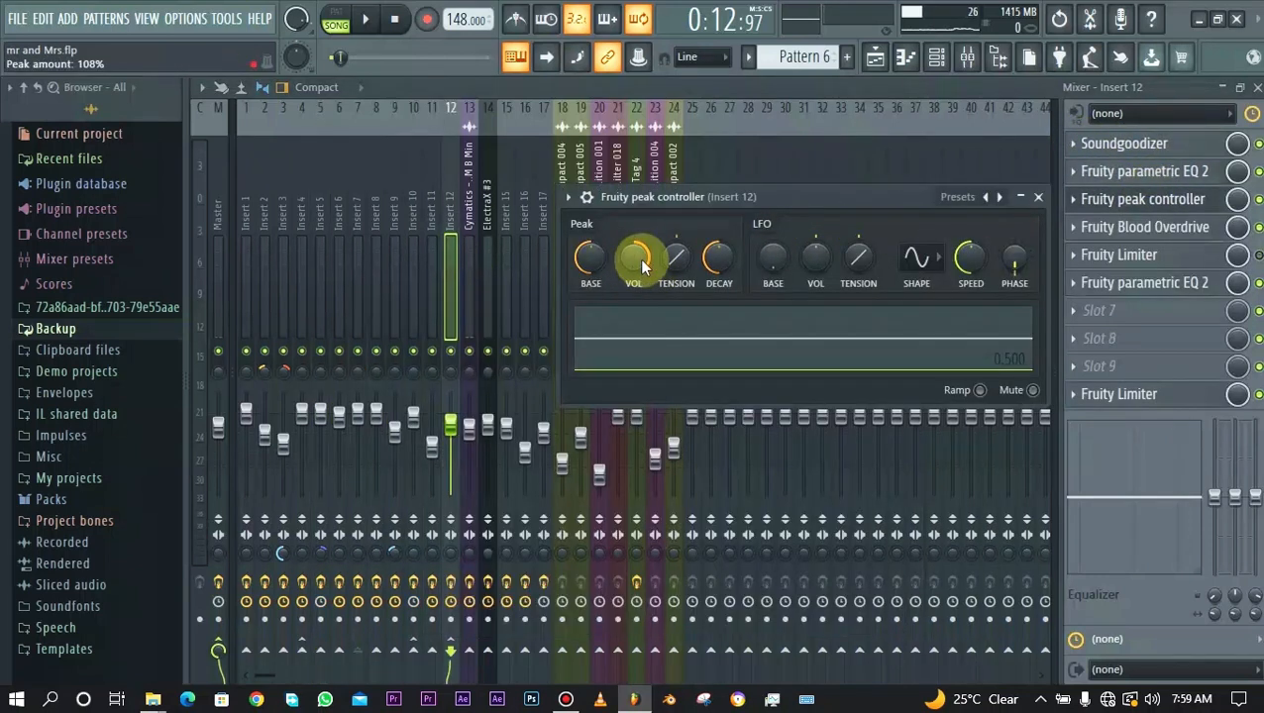
left_click_drag(639, 258, 638, 273)
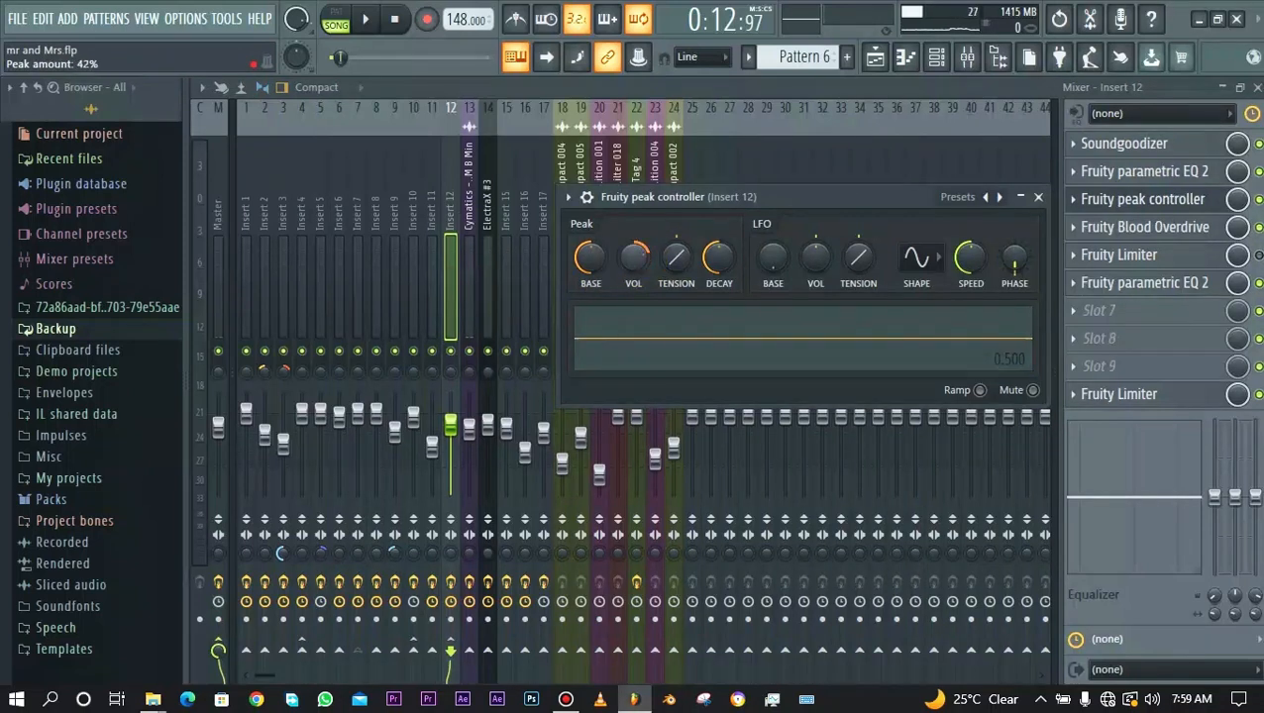
- Reopen Insert 5's second Fruity parametric EQ 2, and examine how far band 1 dips during playback
left_click(370, 312)
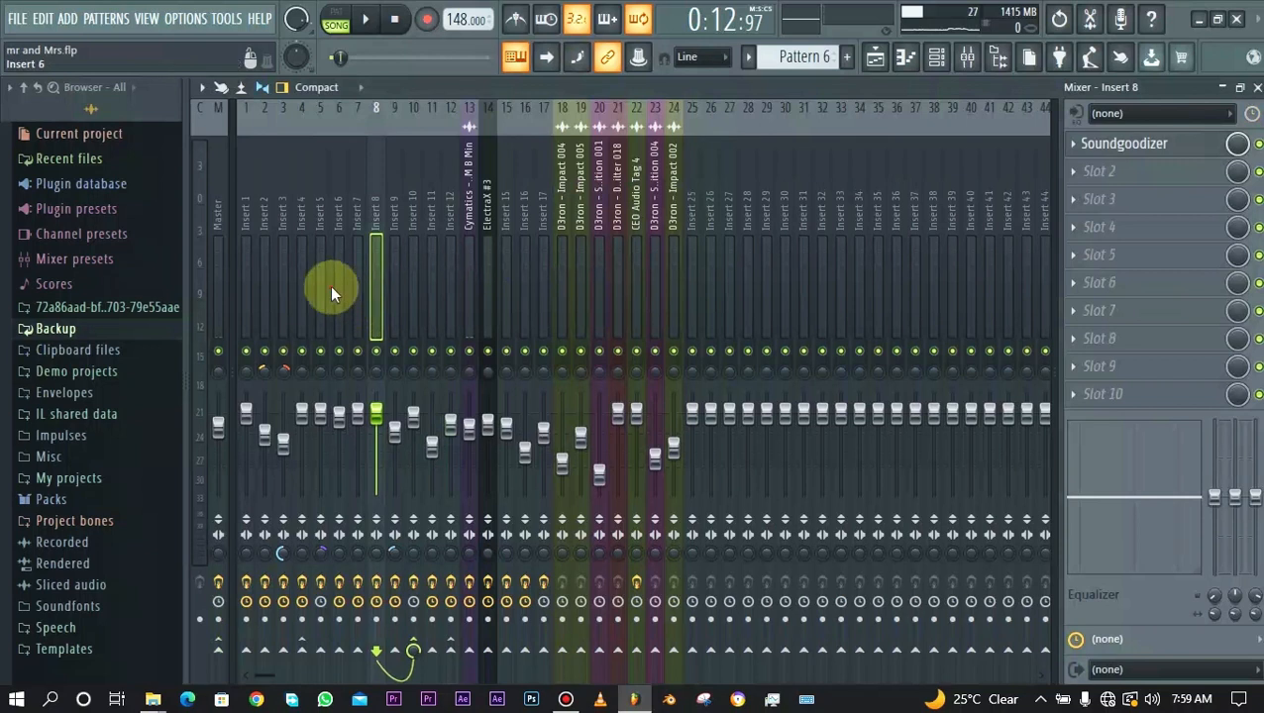
left_click(330, 285)
left_click(322, 280)
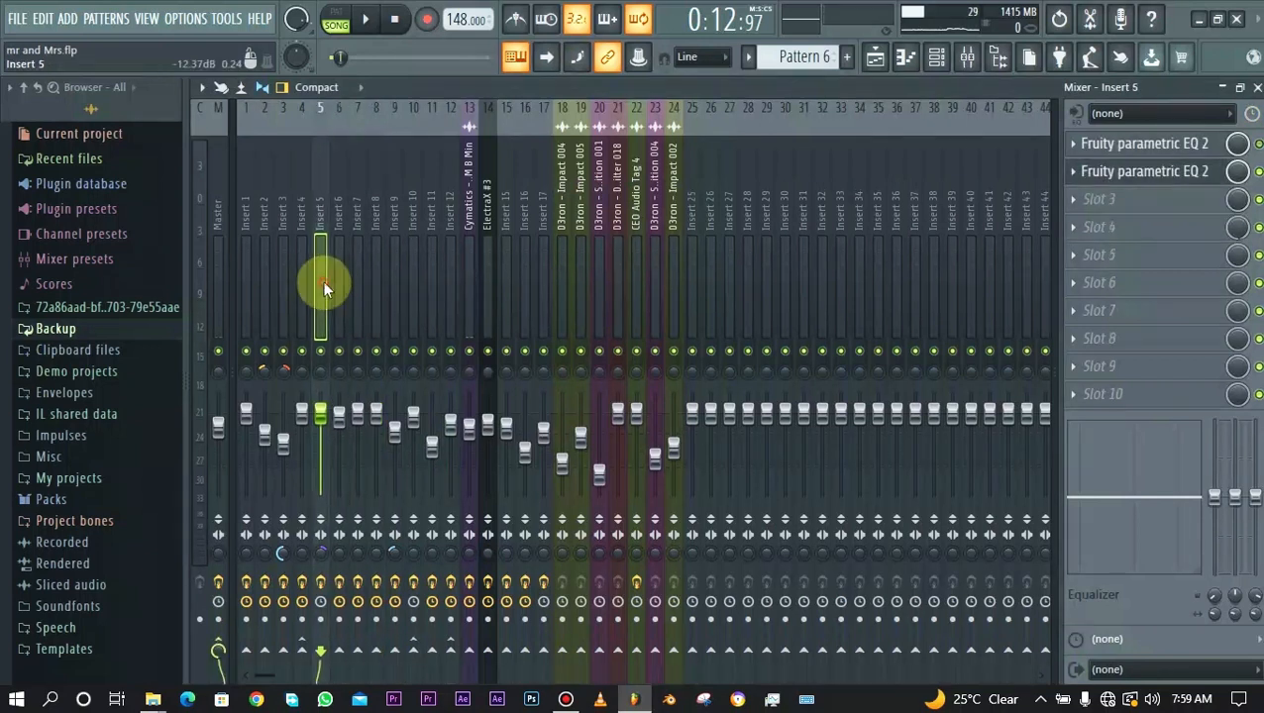
left_click(1151, 174)
key("space")
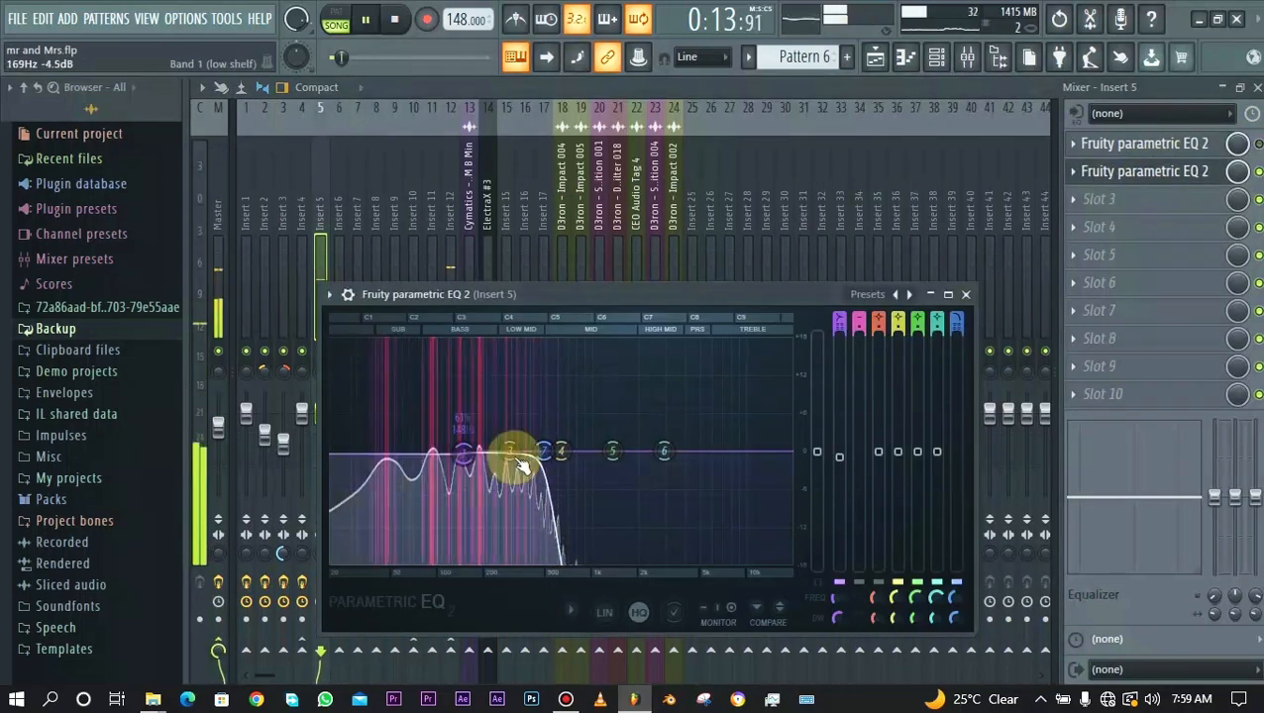
left_click_drag(463, 453, 462, 486)
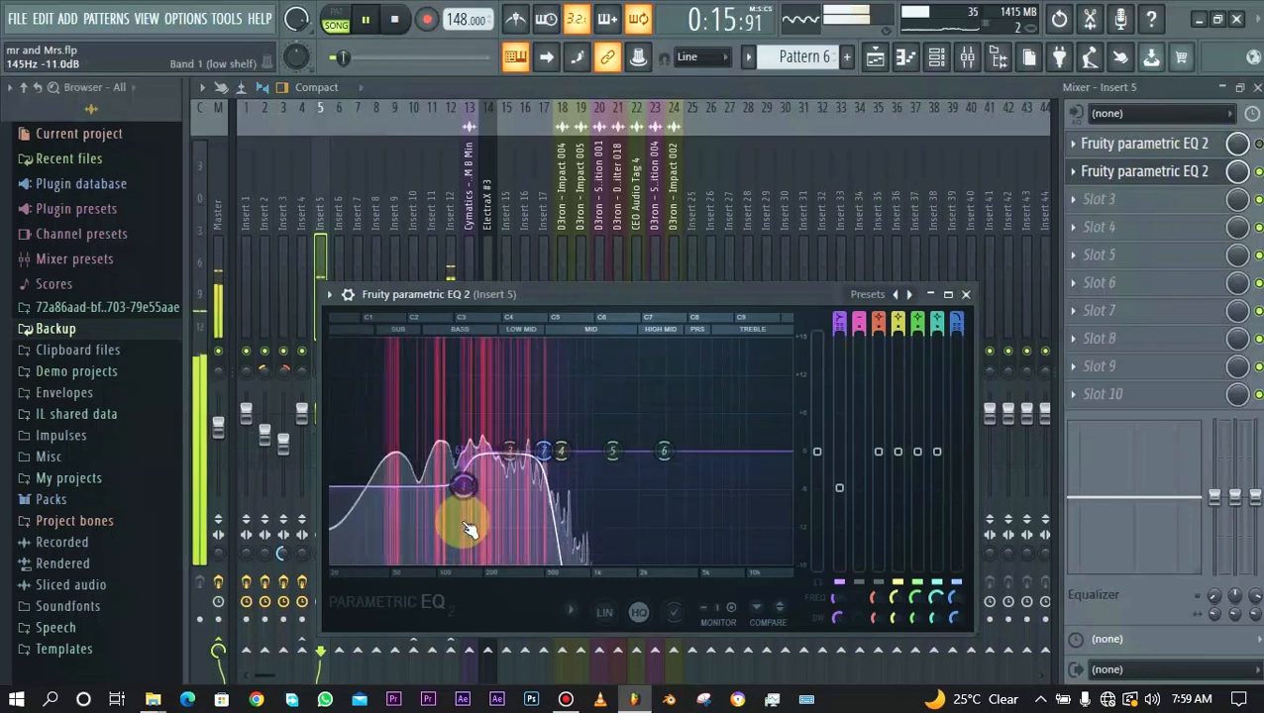
left_click_drag(470, 529, 460, 487)
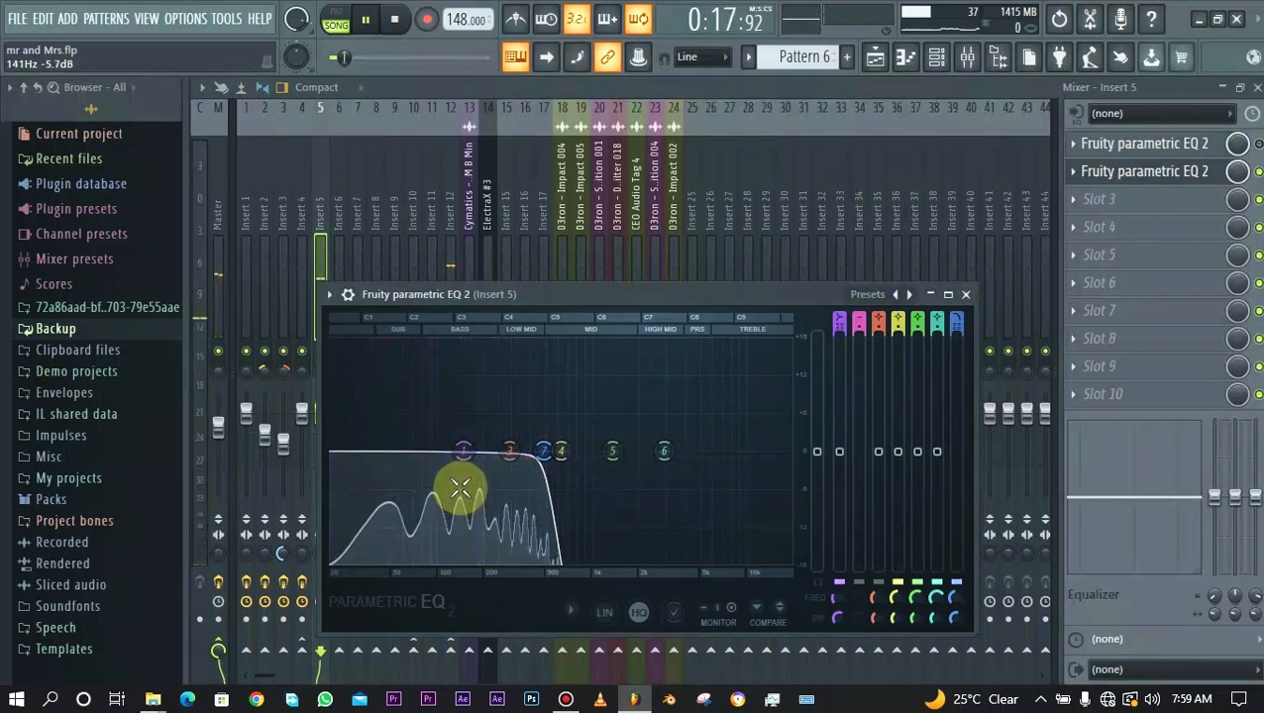
key("space")
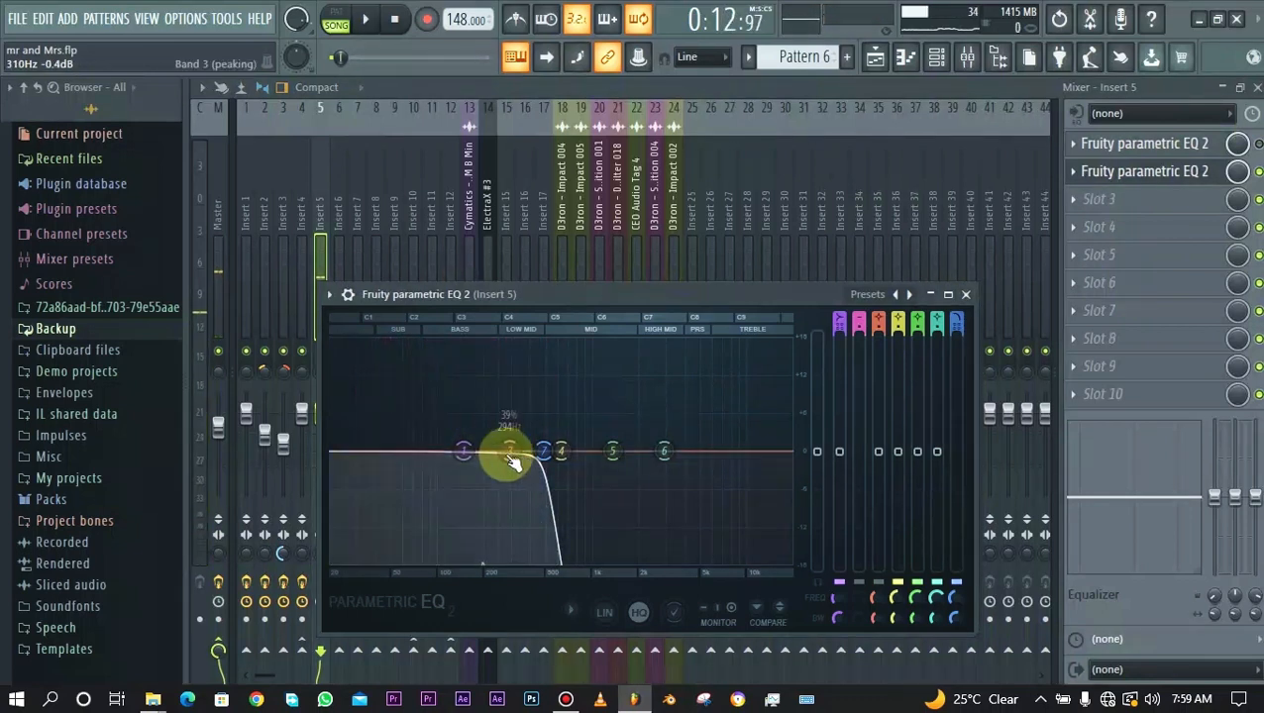
- Reopen the Fruity peak controller on Insert 12, and bring up the playlist arrangement
left_click(447, 250)
left_click(1141, 208)
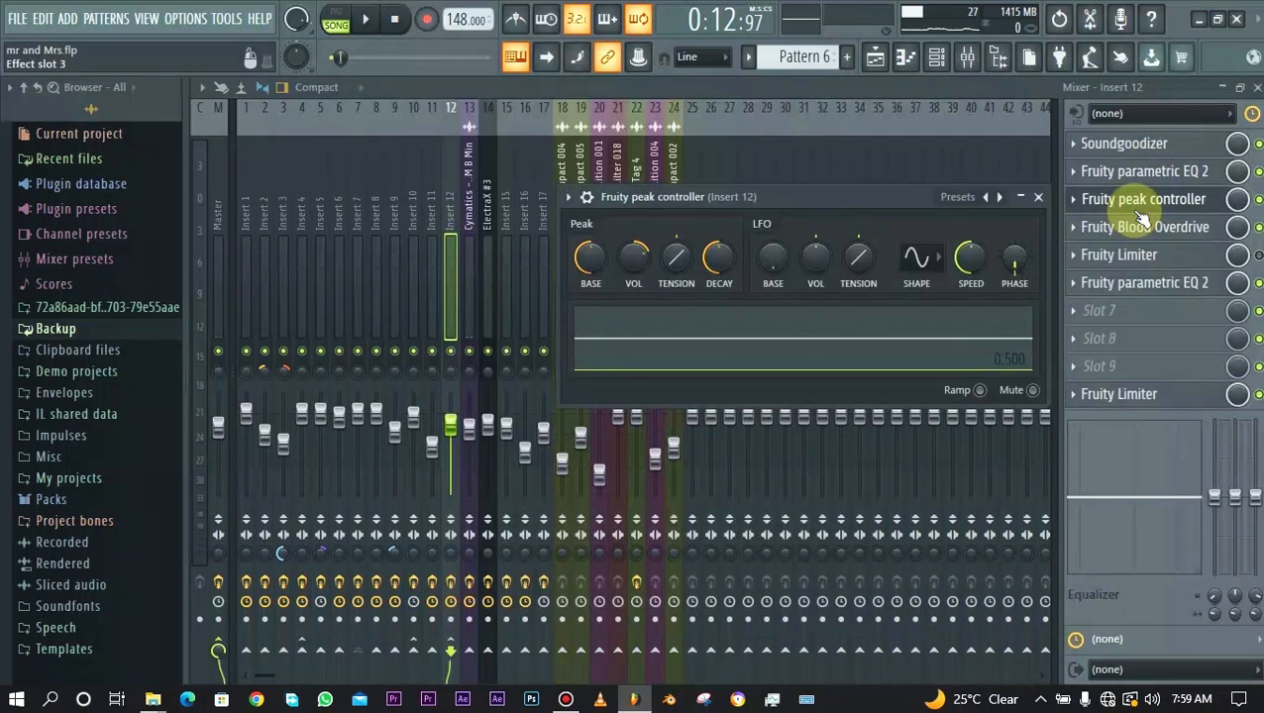
key("F5")
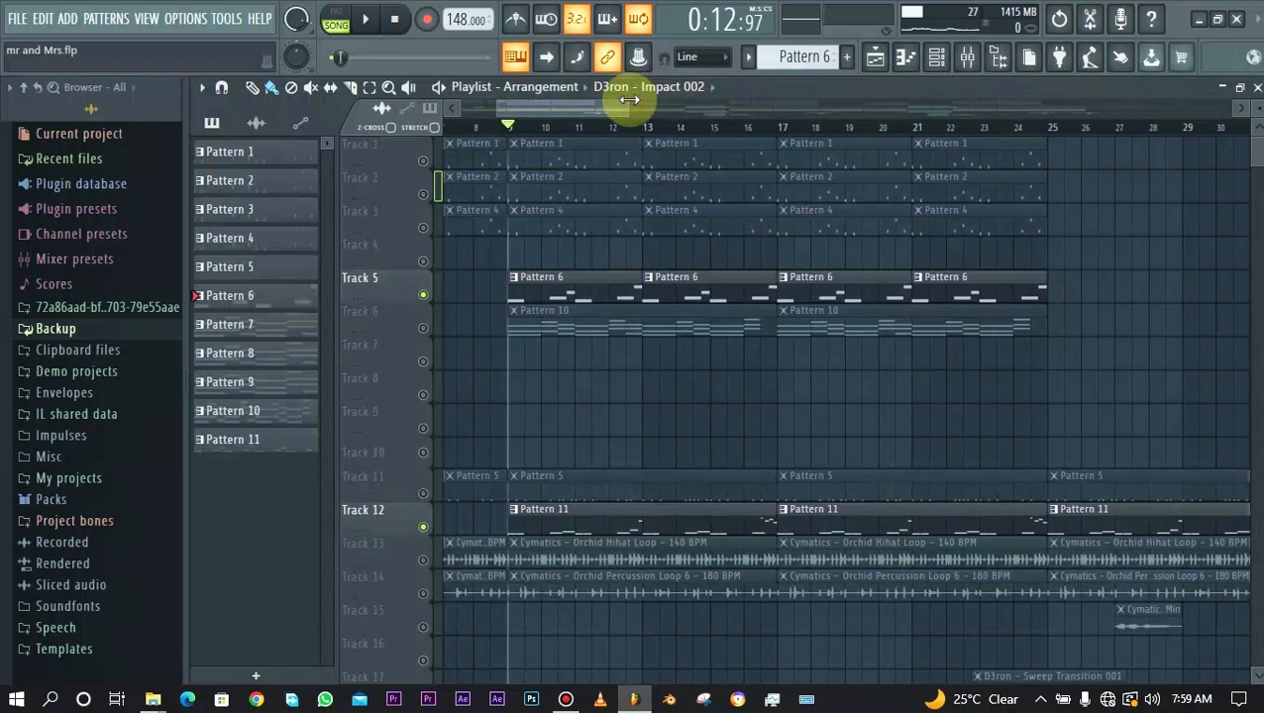